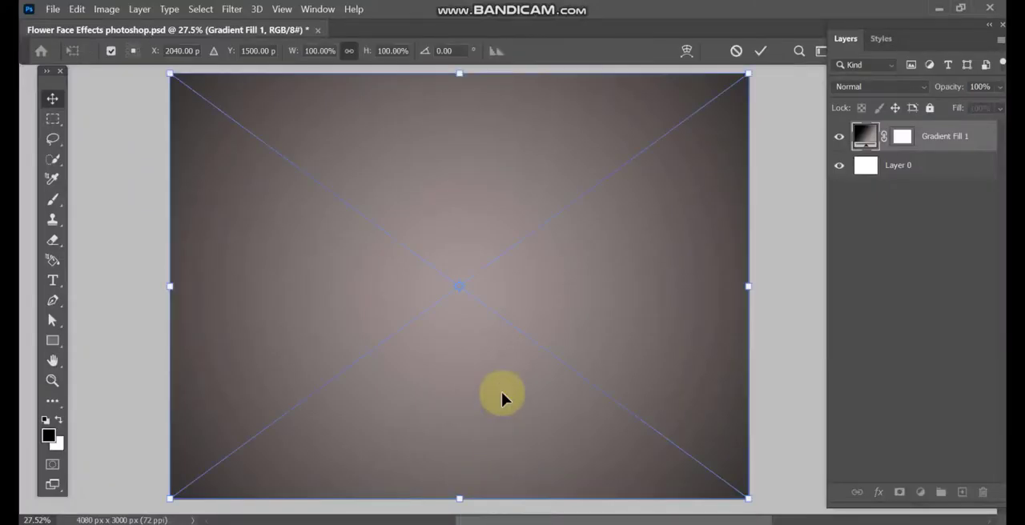
Step: Place the face cutout over the gradient background, with the neck meeting the canvas's lower edge, and commit the placement
drag(426, 367, 491, 413)
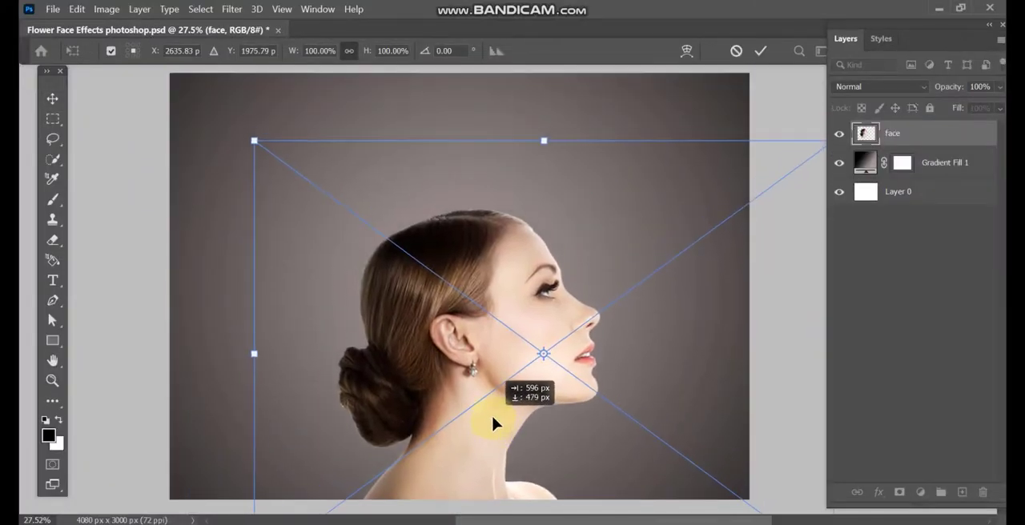
double_click(515, 243)
Step: Draw a closed Pen path enclosing the top of the head, curving from behind the hair across the temple to the nose bridge
click(52, 299)
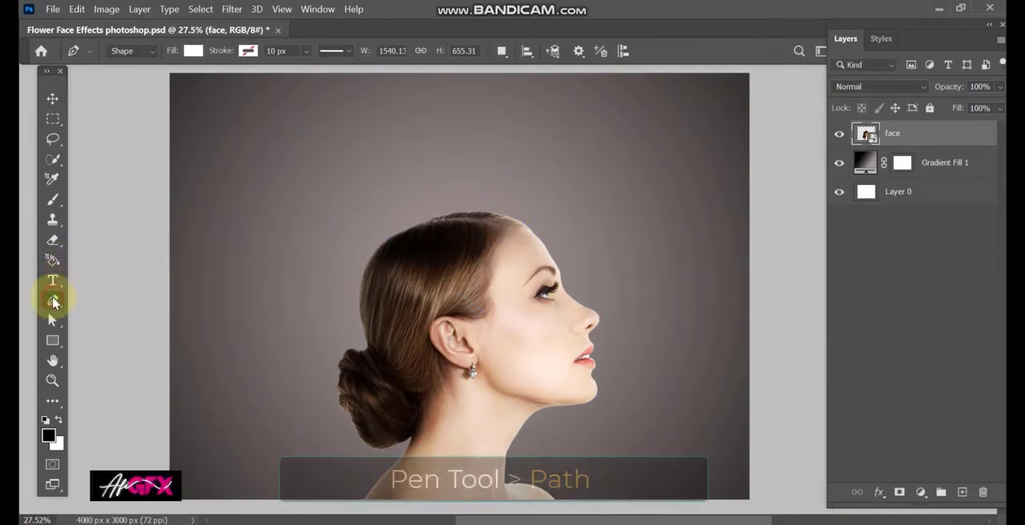
click(124, 51)
click(123, 79)
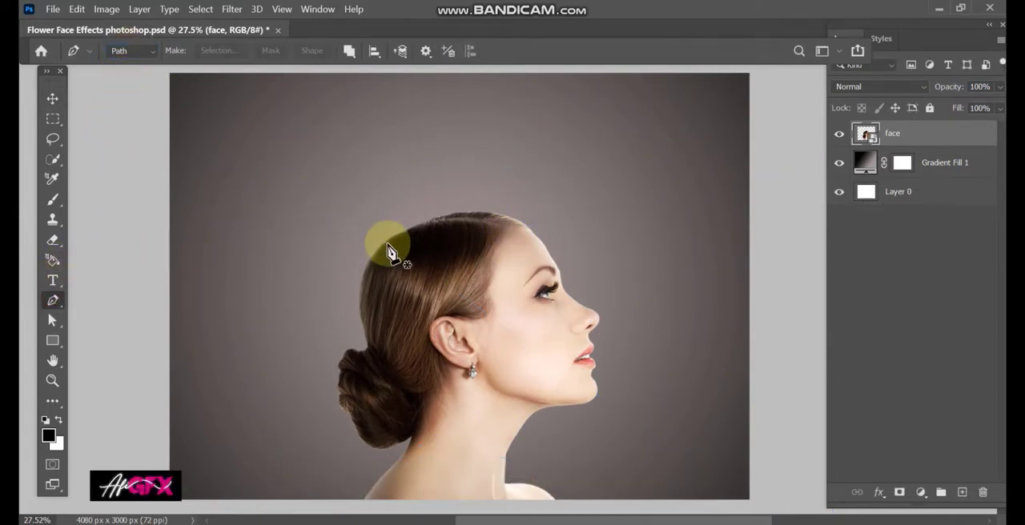
click(344, 266)
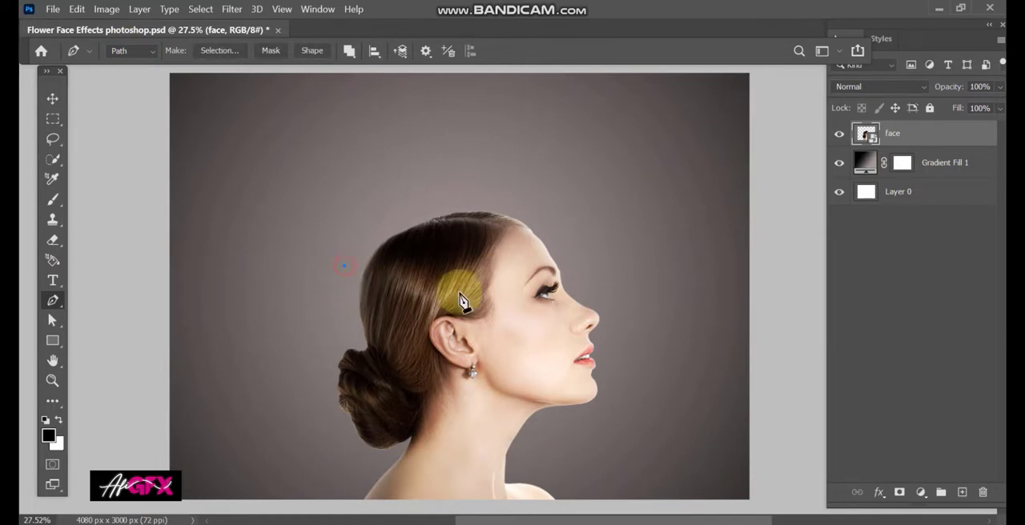
drag(563, 294, 664, 214)
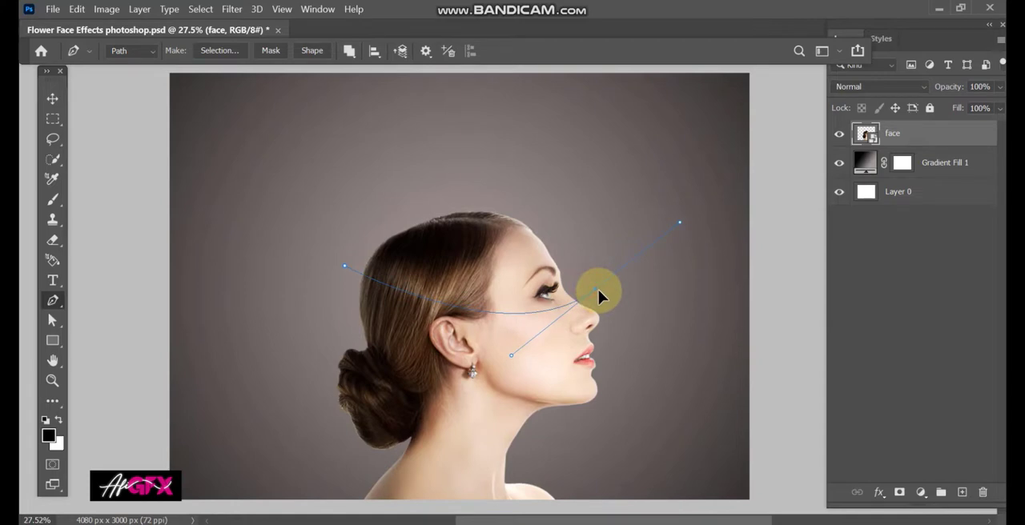
alt+click(597, 290)
drag(510, 193, 464, 194)
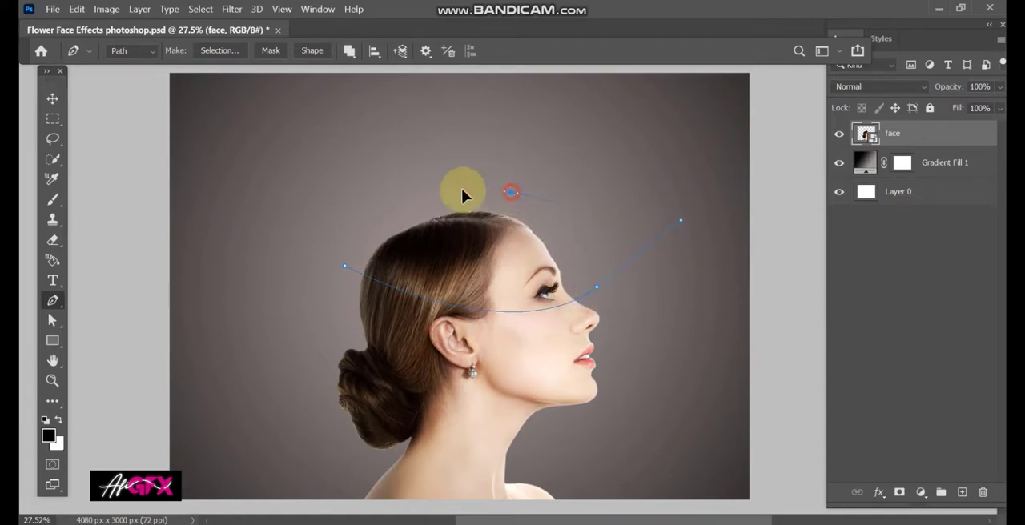
click(345, 269)
Step: Convert the head path into a new anti-aliased selection with a 1-pixel feather radius
right_click(506, 247)
click(558, 238)
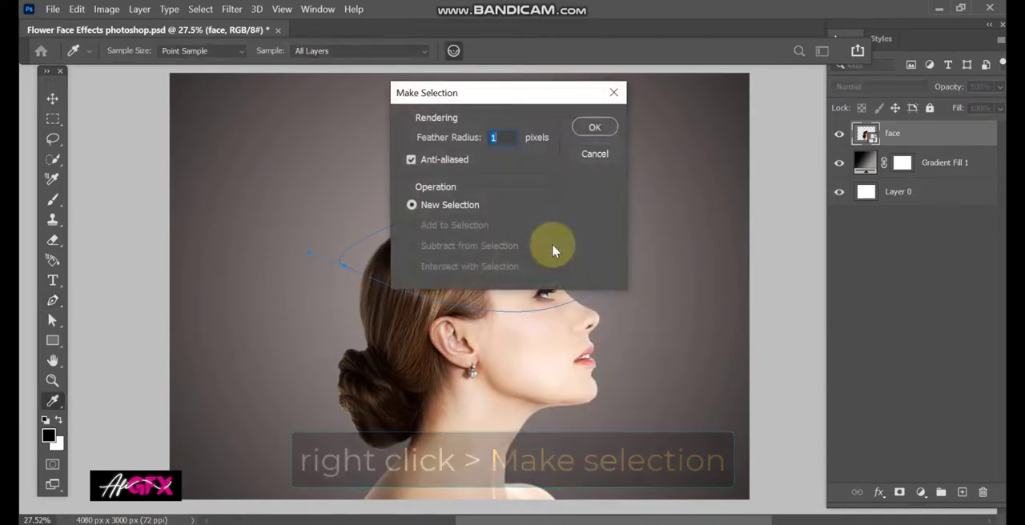
click(595, 127)
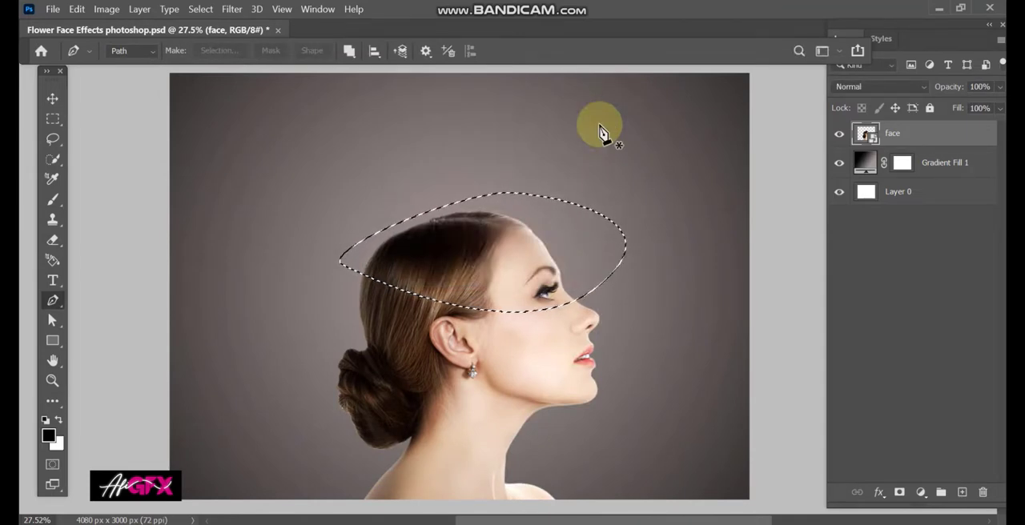
Step: Rasterize the face layer and cut the selected top of the head out of it
right_click(872, 136)
click(753, 296)
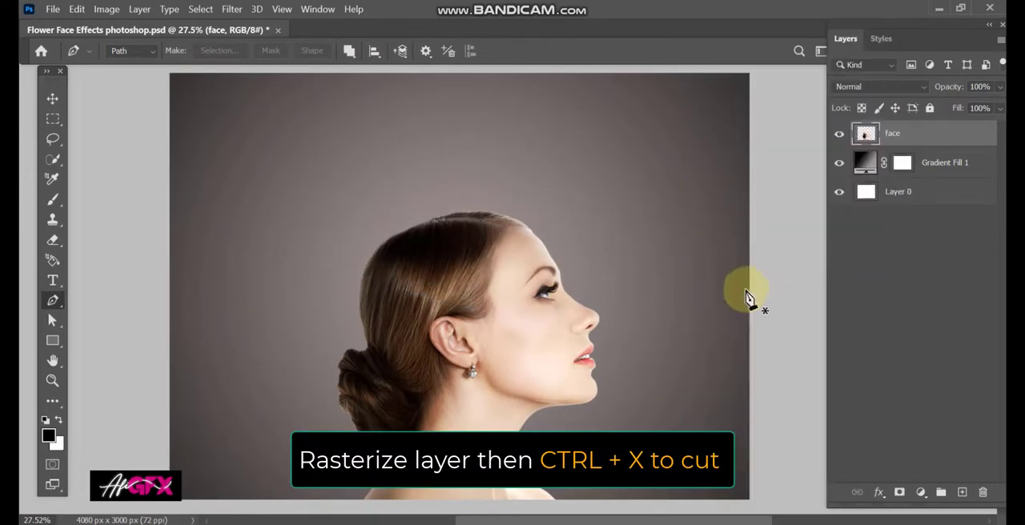
key(ctrl+x)
click(52, 97)
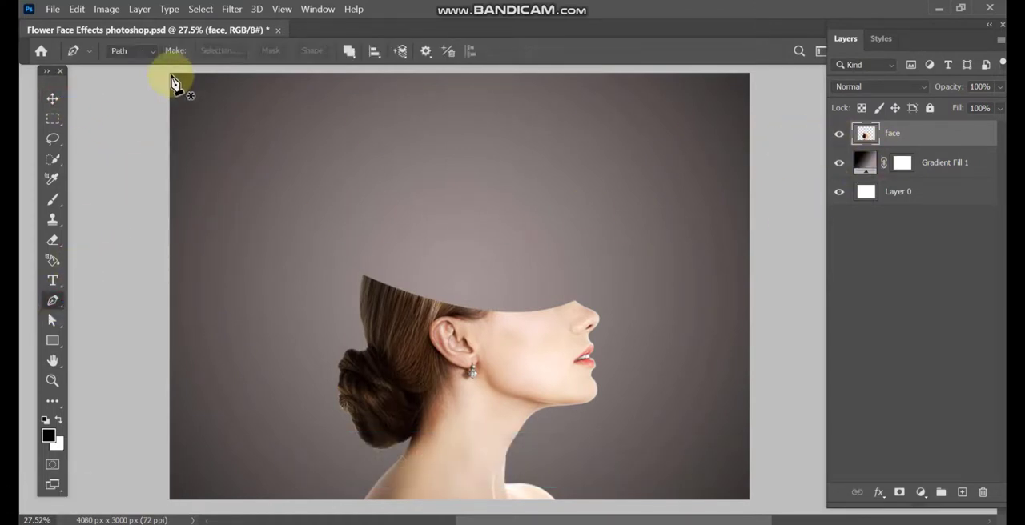
Step: Draw a closed white Pen shape over the cut opening, from the back of the hair to the nose bridge
click(128, 50)
click(129, 66)
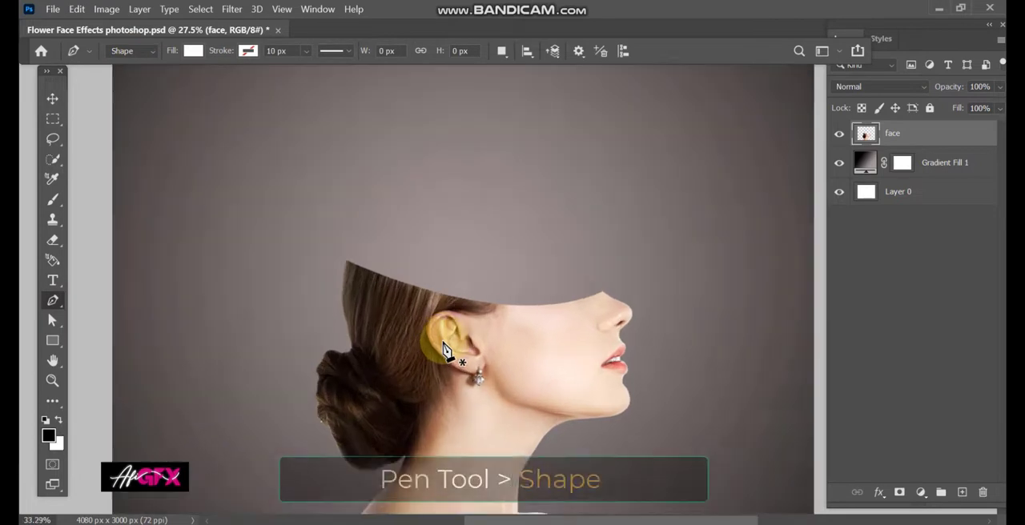
scroll(440, 286, up, 3)
scroll(253, 244, up, 5)
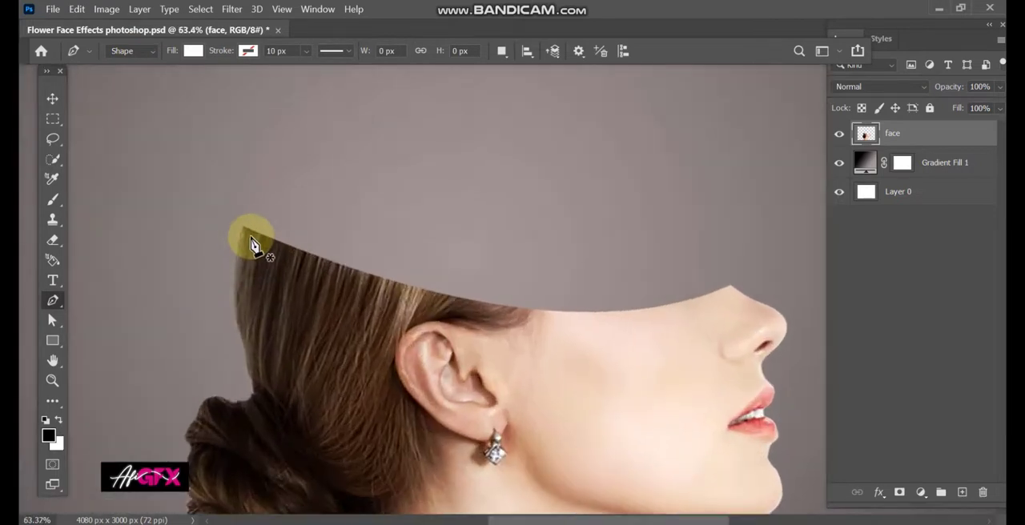
click(244, 228)
drag(388, 175, 483, 182)
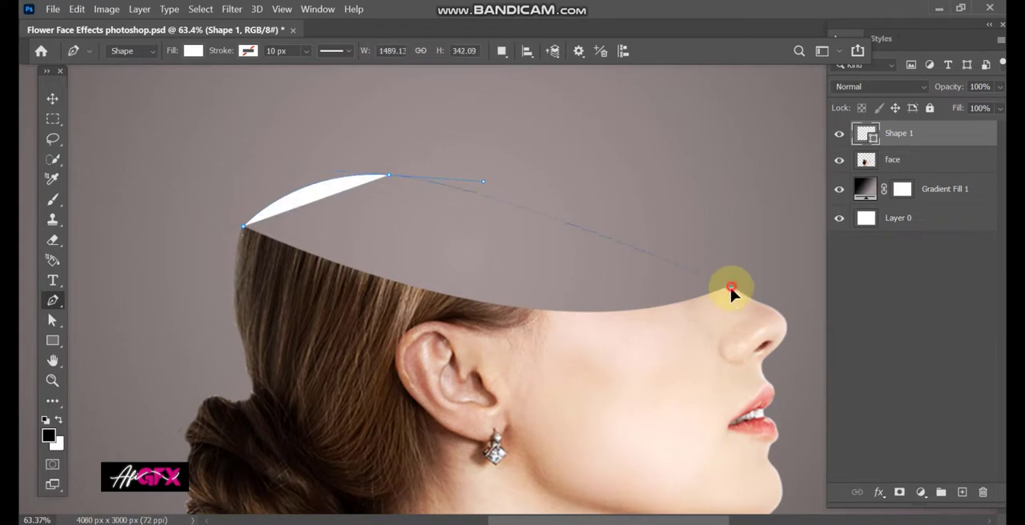
drag(352, 312, 245, 170)
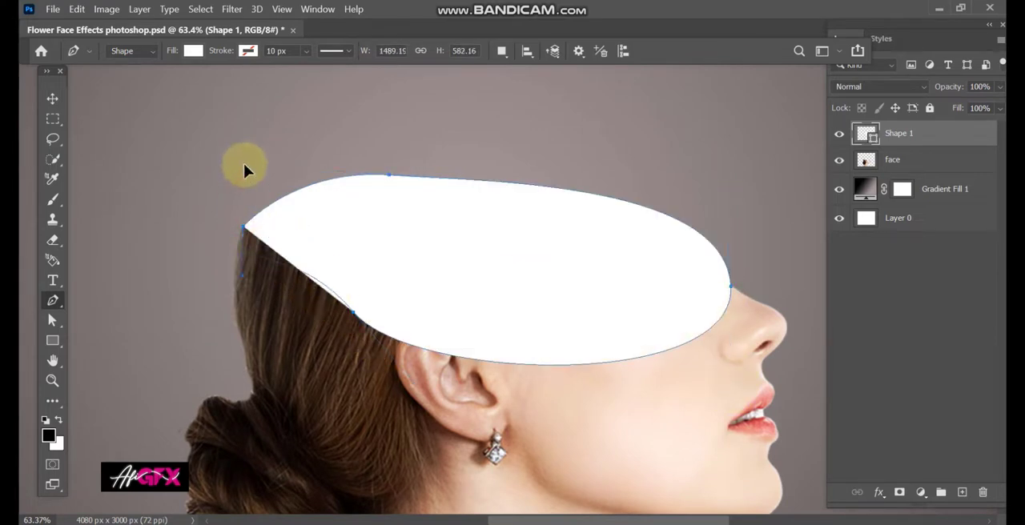
Step: Move the Shape 1 layer beneath the face layer and fill it with a brown tone sampled from the hairline area
drag(906, 142, 901, 172)
scroll(607, 261, down, 5)
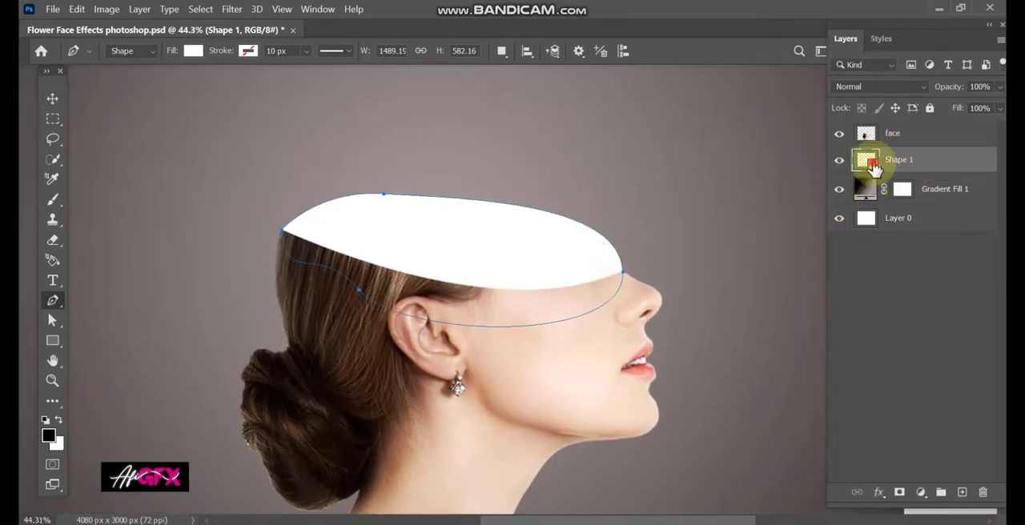
double_click(873, 167)
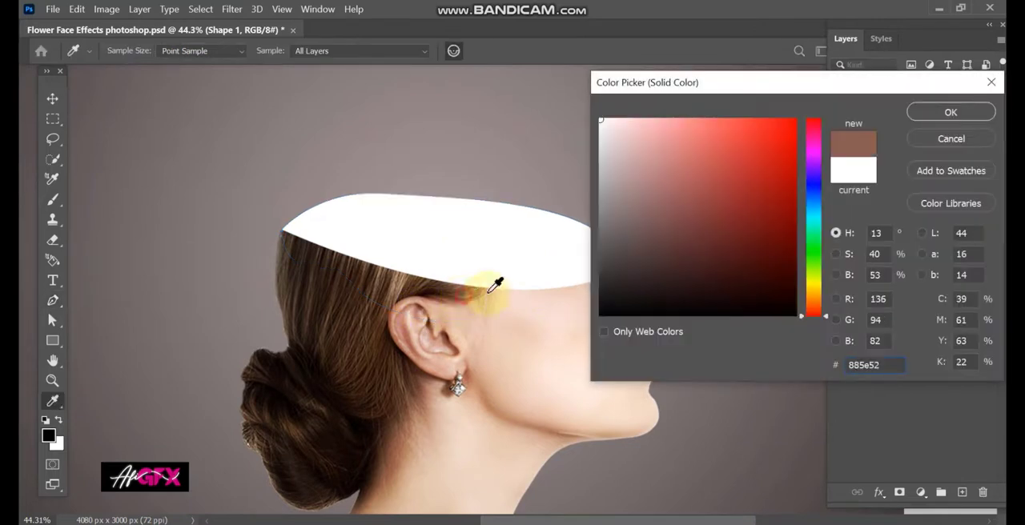
click(498, 275)
click(937, 112)
click(52, 98)
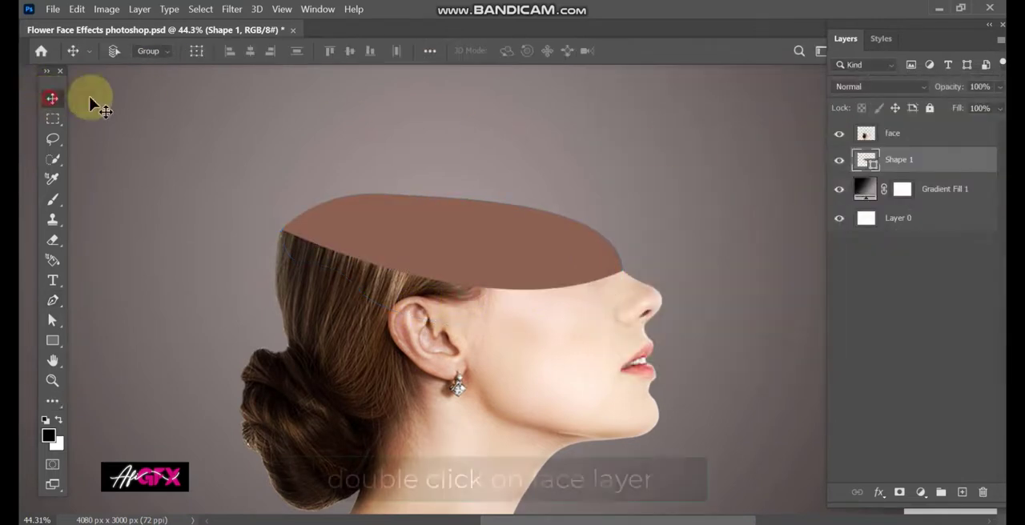
Step: Apply a smooth Inner Bevel to the face layer with direction Down, depth 292%, size 18 px and soften 3 px
click(890, 134)
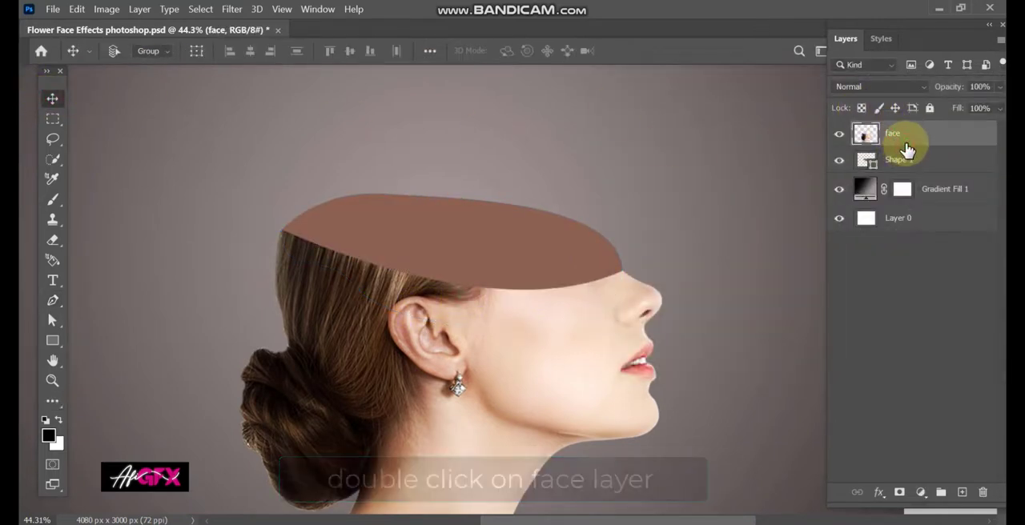
double_click(913, 138)
drag(372, 130, 865, 68)
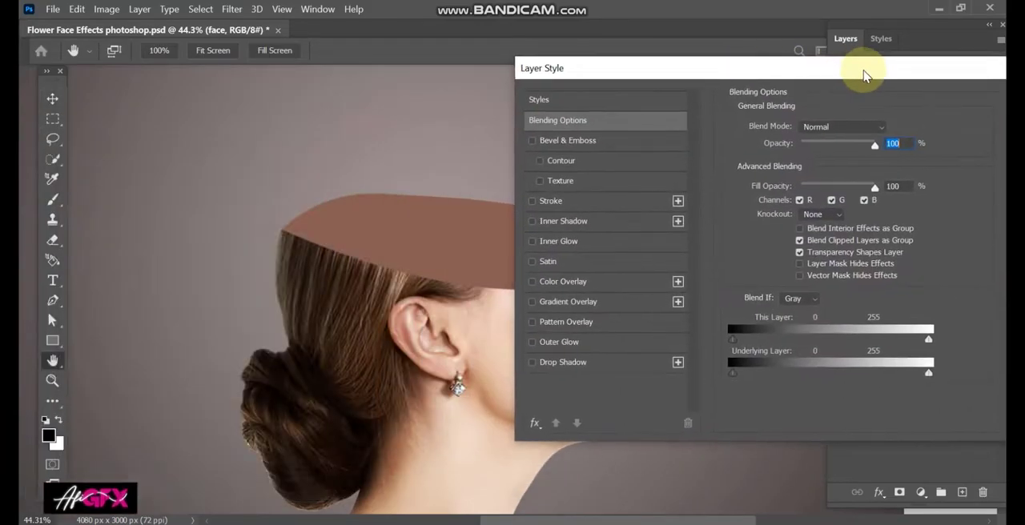
click(310, 135)
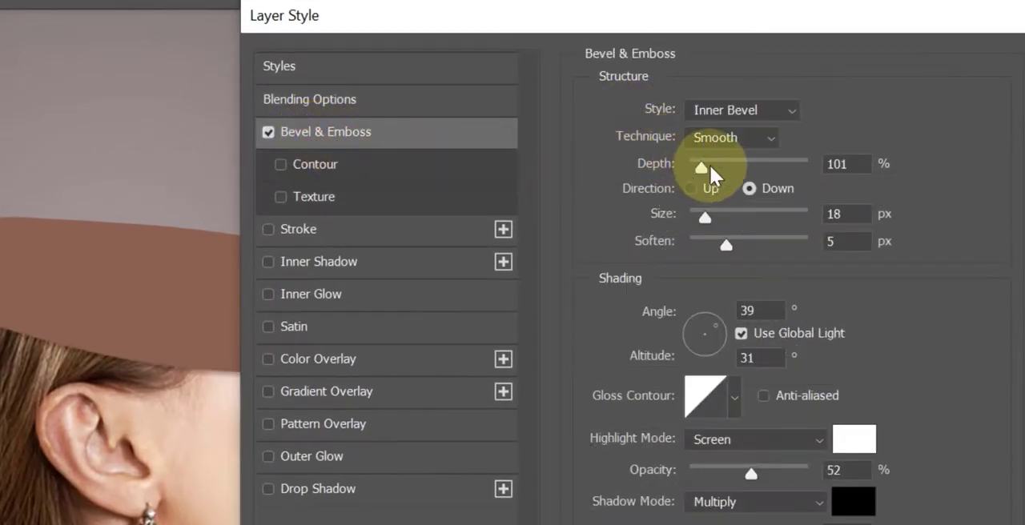
click(709, 164)
drag(712, 162, 724, 163)
click(715, 249)
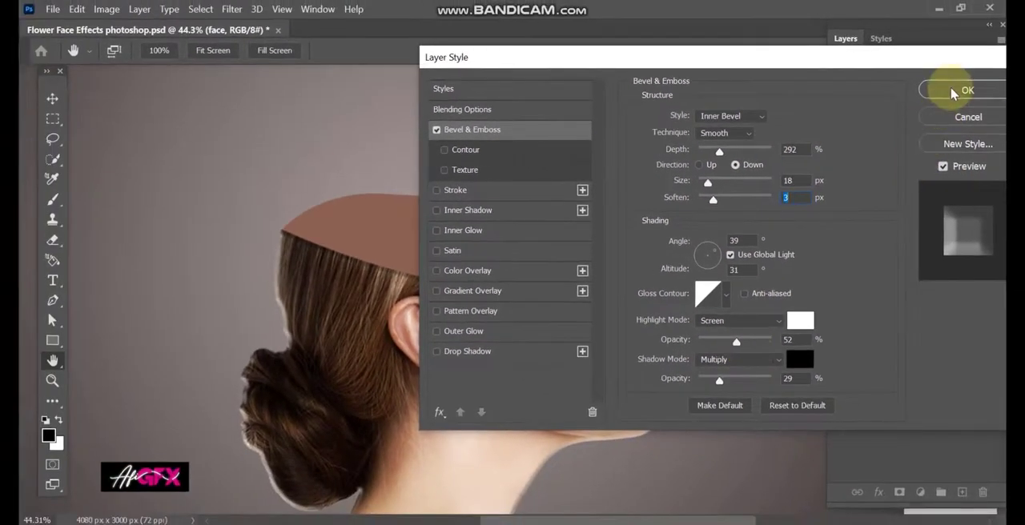
click(953, 94)
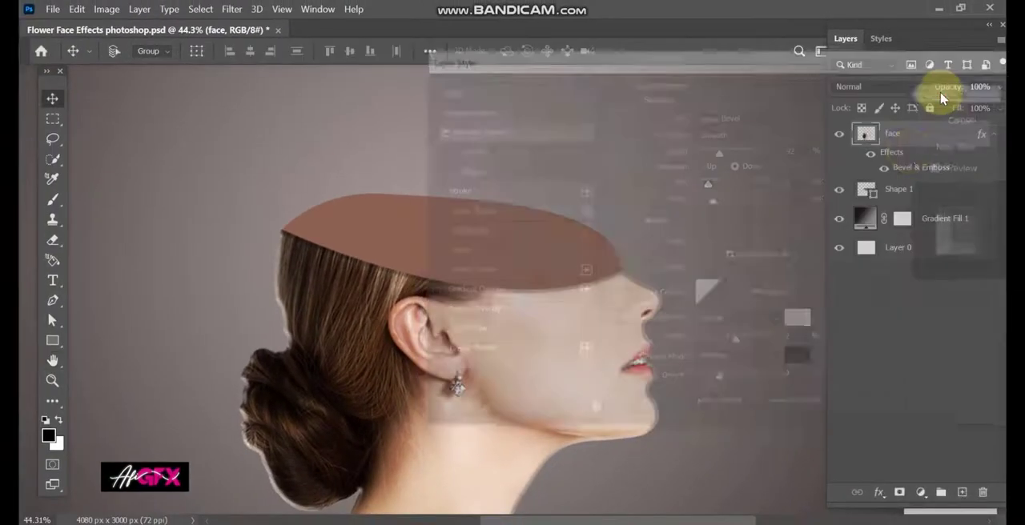
Step: Separate the face layer's bevel effect into its own layers and delete the inner bevel highlights layer
scroll(652, 253, down, 5)
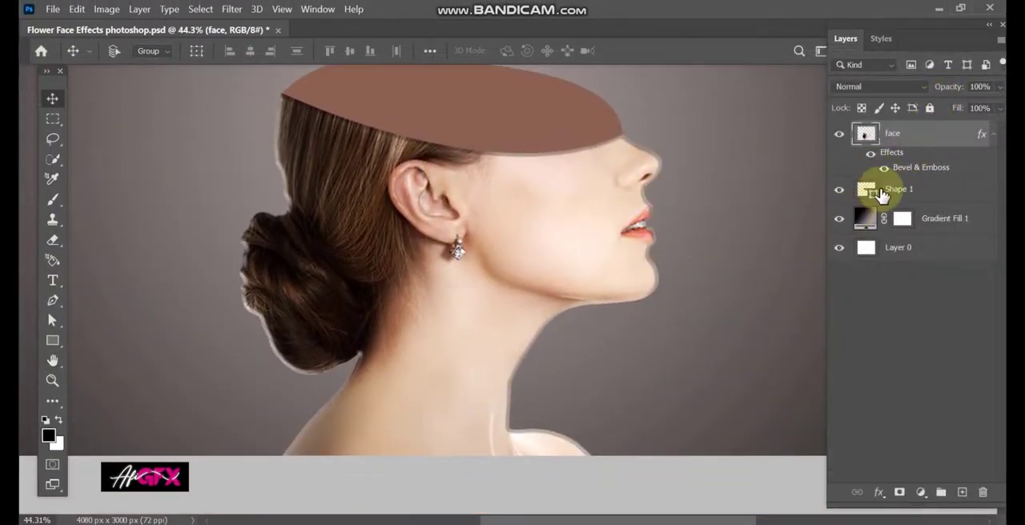
right_click(881, 164)
click(901, 423)
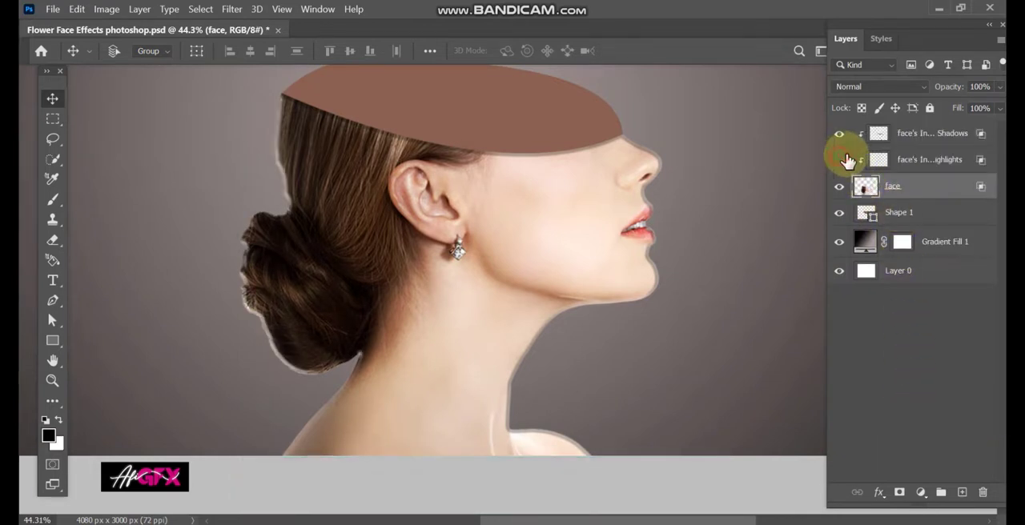
click(844, 157)
click(921, 145)
click(923, 159)
key(Delete)
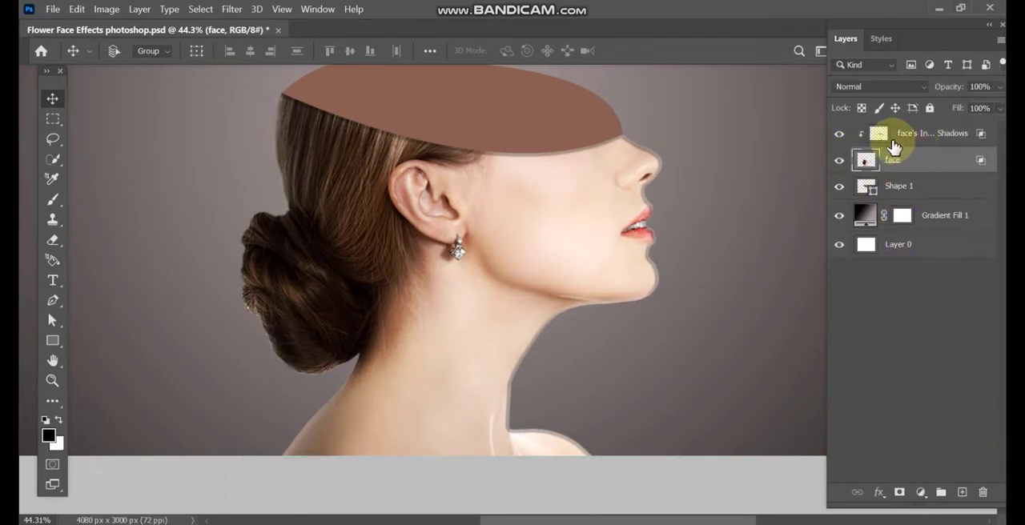
Step: Add a mask to the inner bevel shadows layer and erase the effect along the shoulder, neck, chin and face profile
click(895, 144)
click(52, 239)
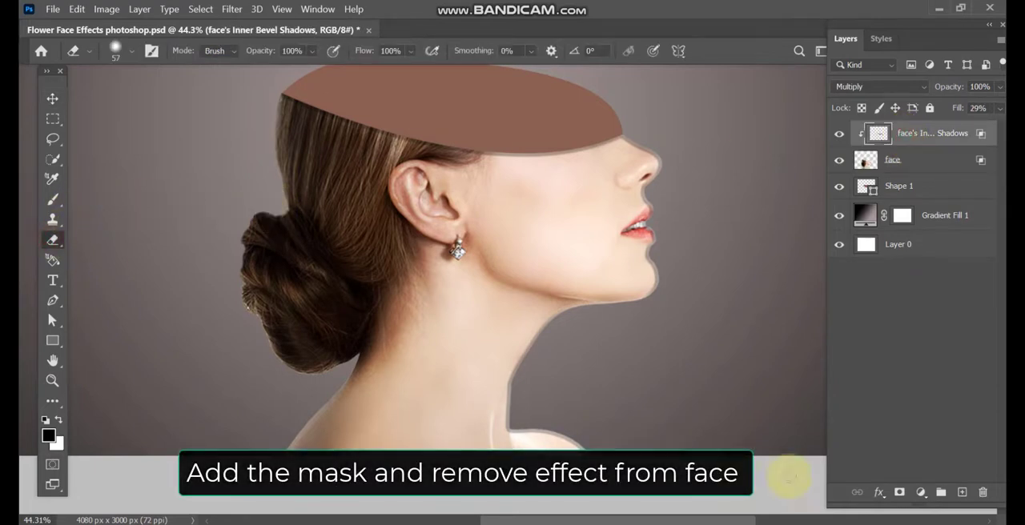
click(900, 491)
drag(542, 394, 580, 395)
click(558, 317)
click(643, 231)
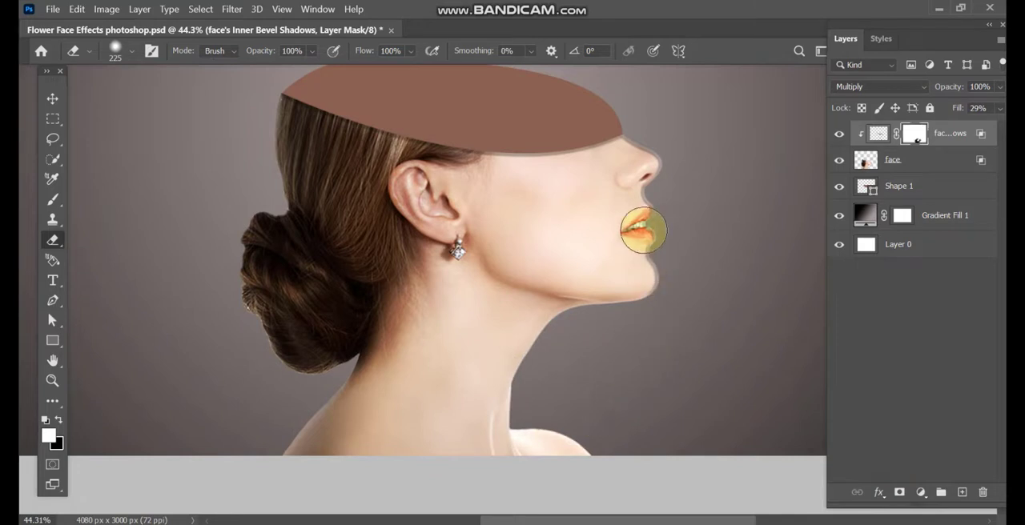
drag(661, 271, 640, 310)
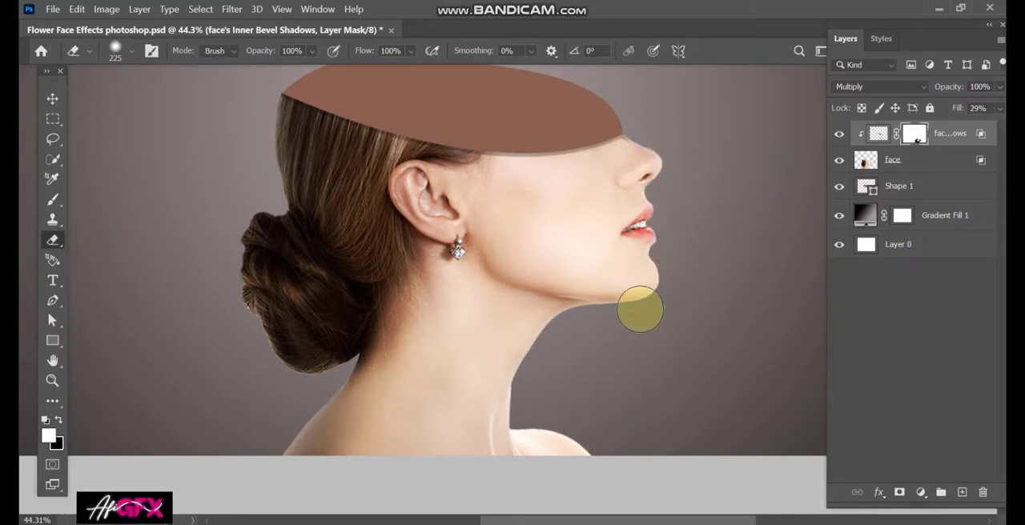
drag(632, 243, 629, 314)
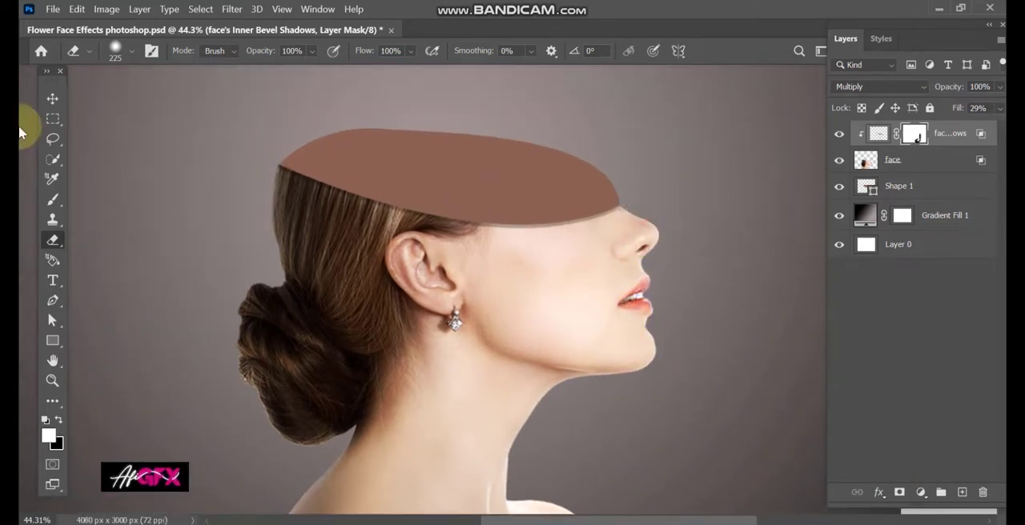
Step: Apply Bevel & Emboss to the Shape 1 layer using the preset settings
click(52, 97)
click(917, 193)
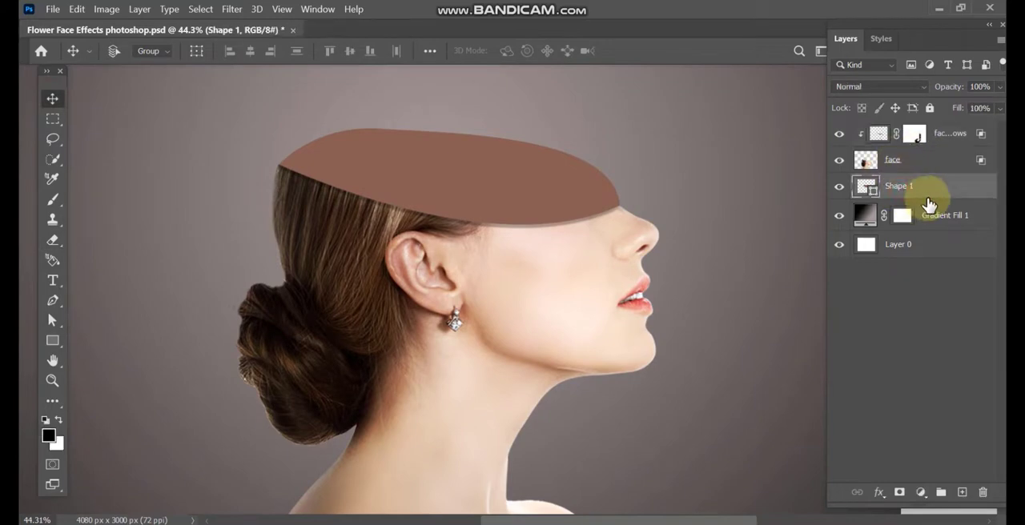
double_click(927, 200)
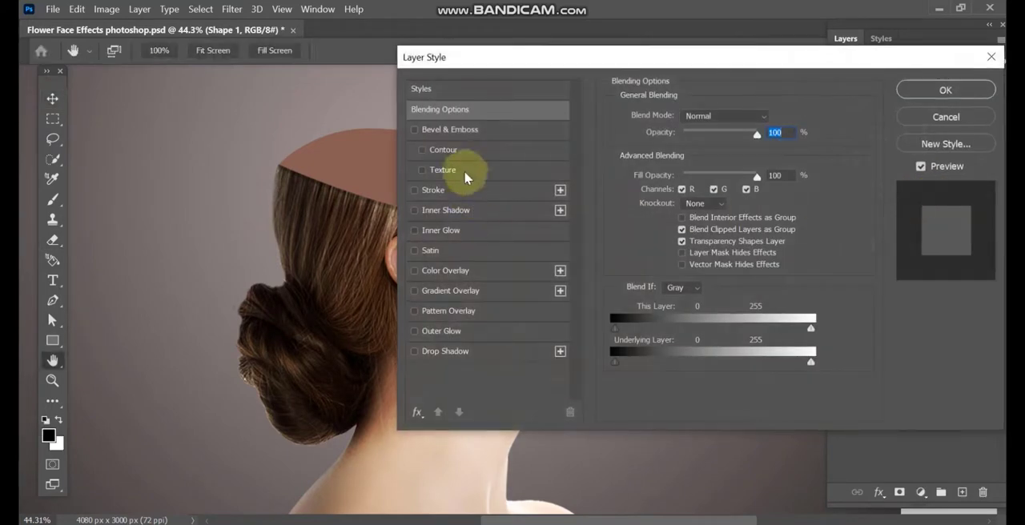
click(454, 129)
click(943, 91)
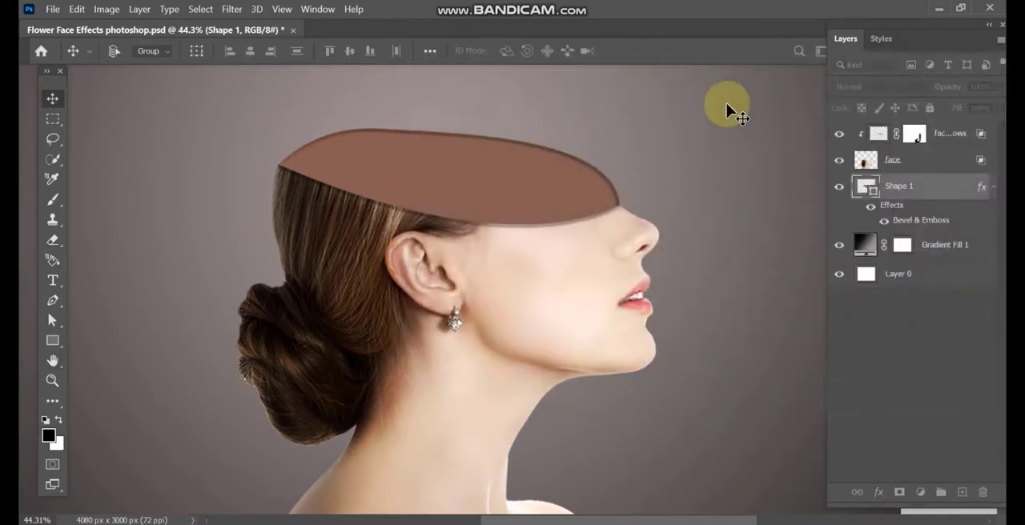
click(50, 97)
Step: Add a Curves adjustment clipped to the face layer and darken it with a curve point at input 23, output 9
scroll(622, 228, down, 4)
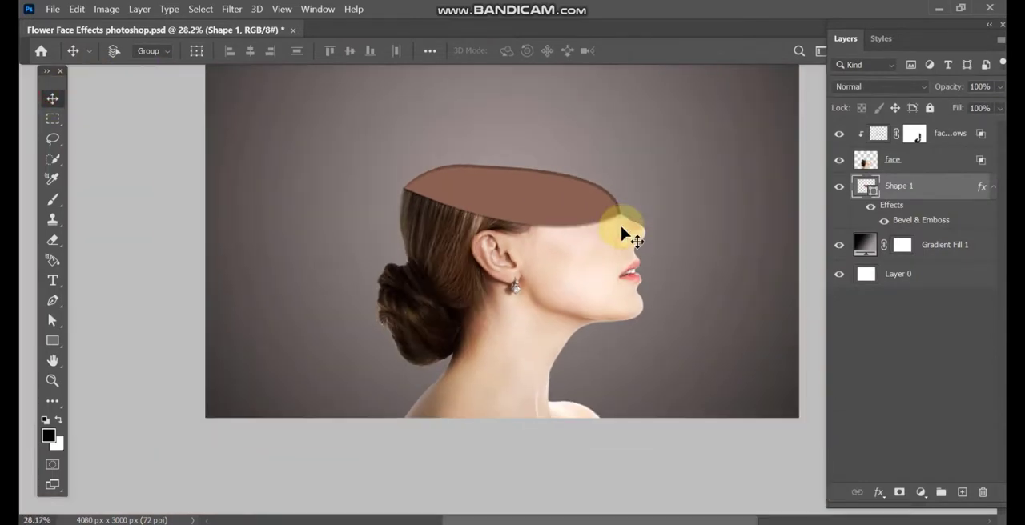
drag(620, 229, 568, 317)
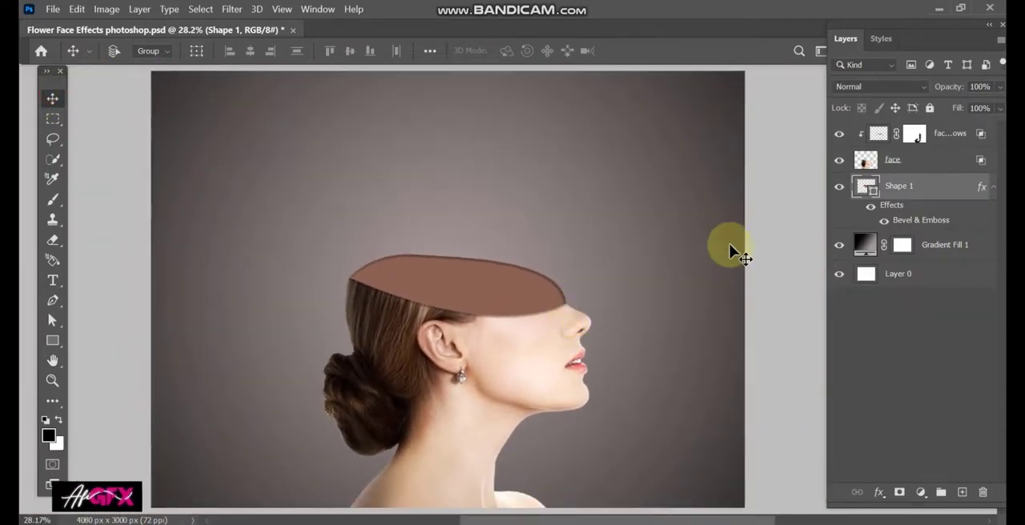
click(921, 138)
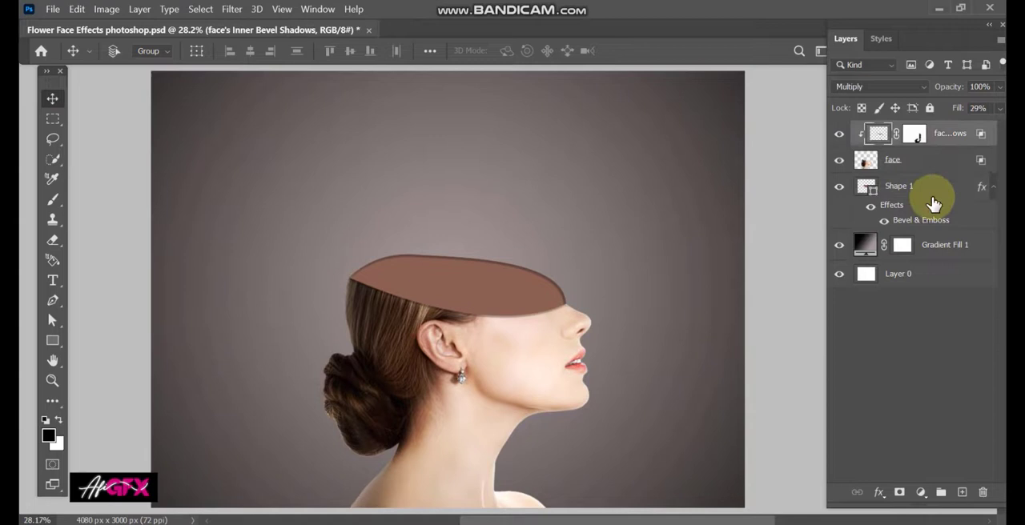
click(921, 492)
click(909, 292)
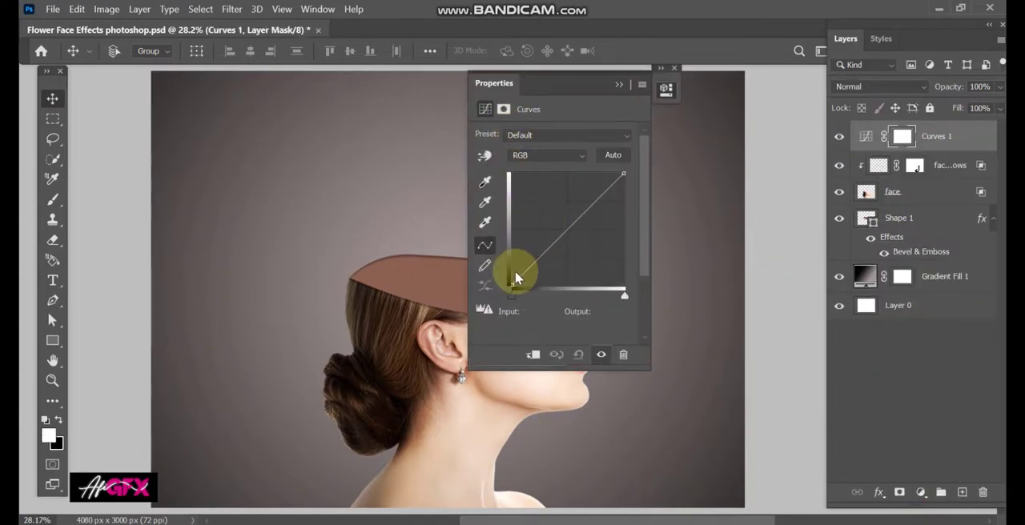
drag(521, 280, 523, 281)
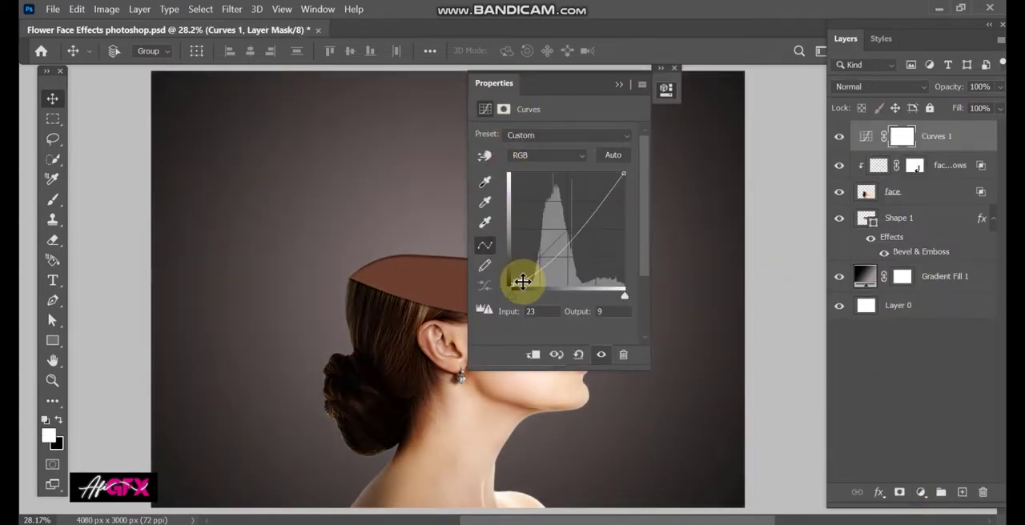
click(613, 154)
click(619, 83)
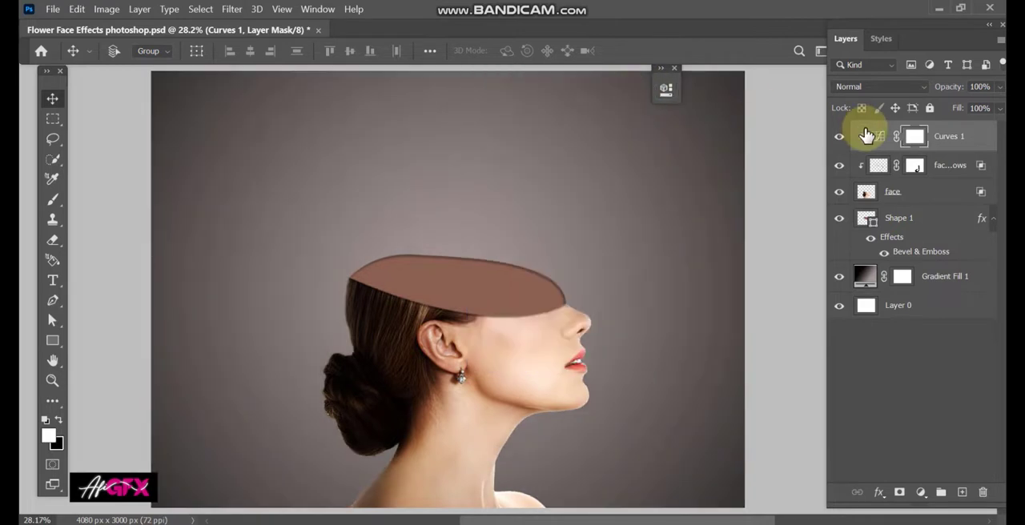
click(839, 138)
click(839, 137)
Step: Place the pngegg (4) rose image over the head opening, rotated 94.91° and scaled to 849.06%
click(517, 487)
drag(425, 212, 562, 178)
drag(613, 249, 447, 371)
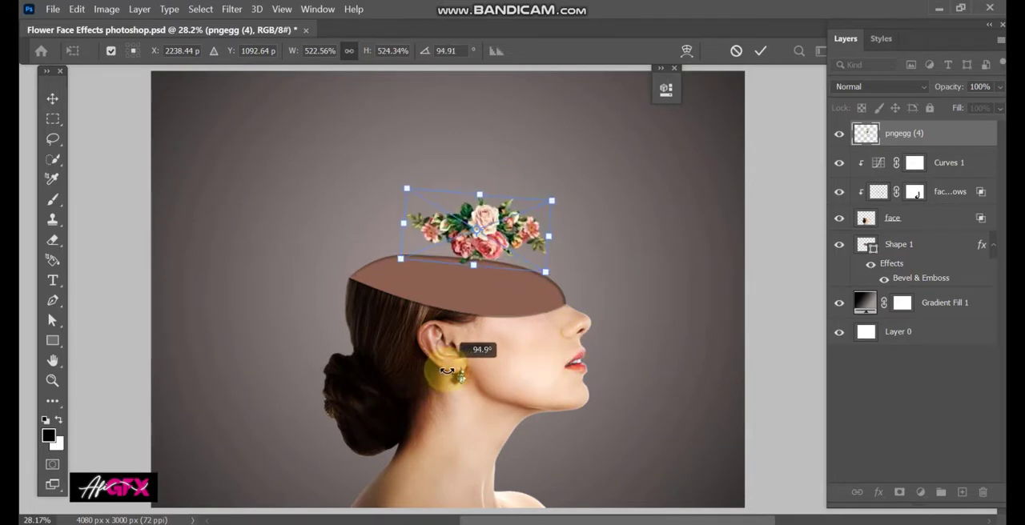
drag(481, 267, 516, 300)
key(Return)
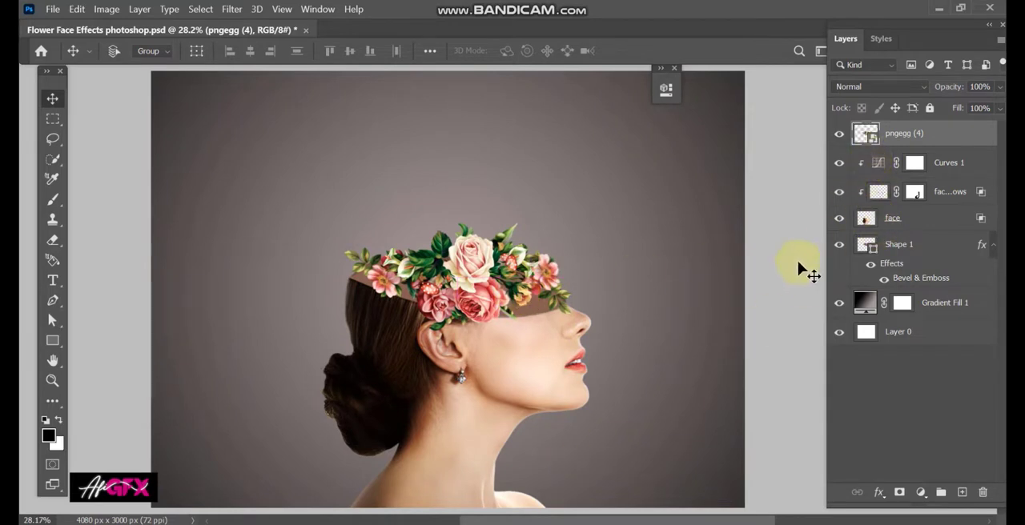
key(ctrl+t)
key(Return)
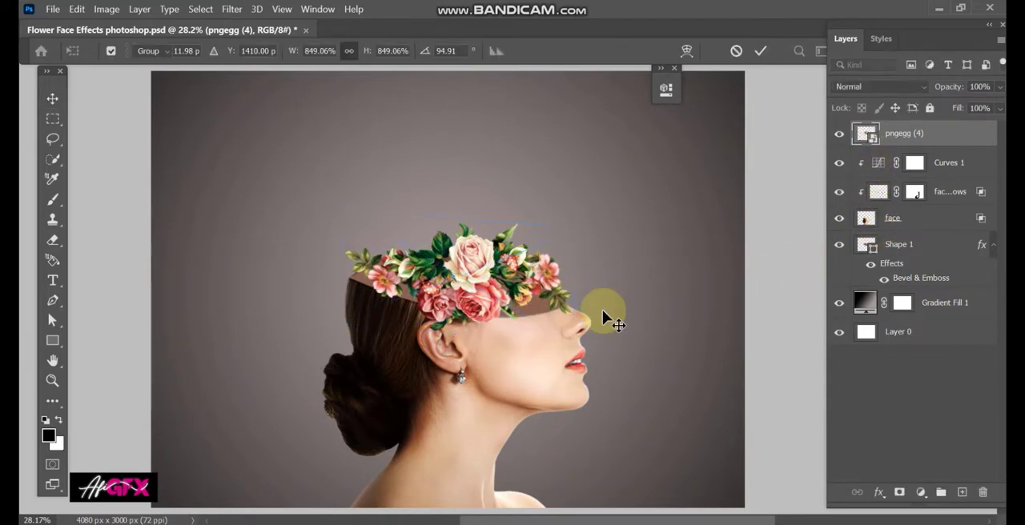
Step: Duplicate the rose layer, scale the copy to about 616%, rotate it to 16.01° and stand it at the back of the opening
key(ctrl+j)
key(ctrl+t)
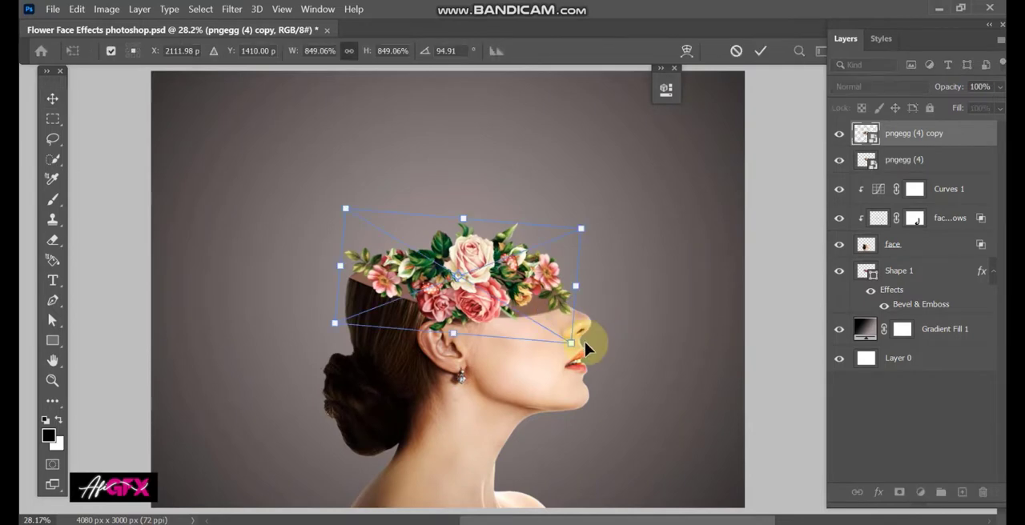
drag(585, 342, 516, 231)
drag(552, 177, 508, 225)
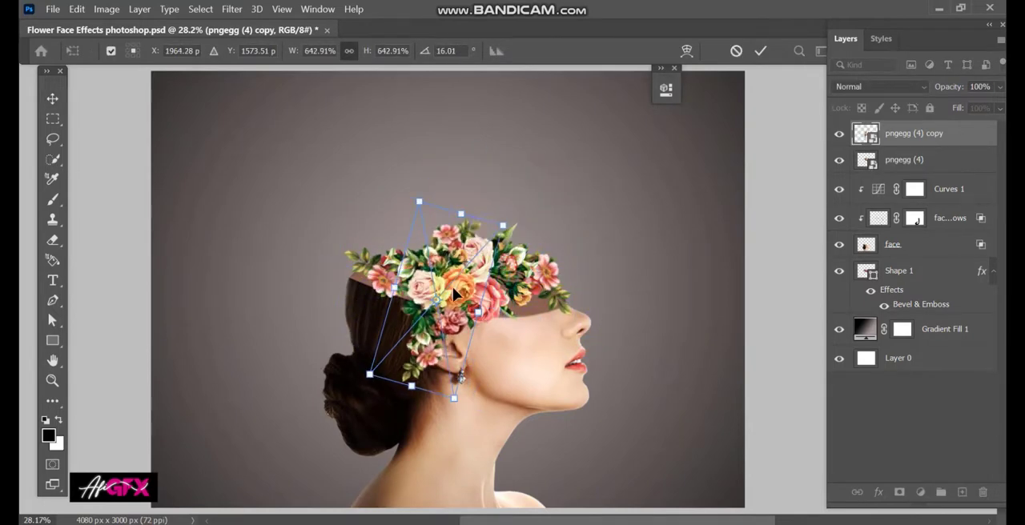
drag(453, 288, 396, 223)
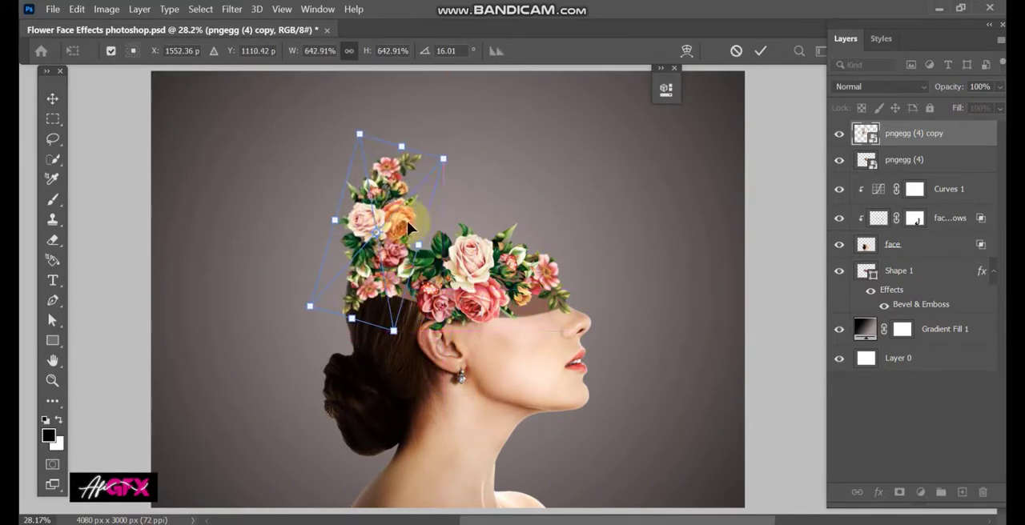
drag(442, 161, 408, 206)
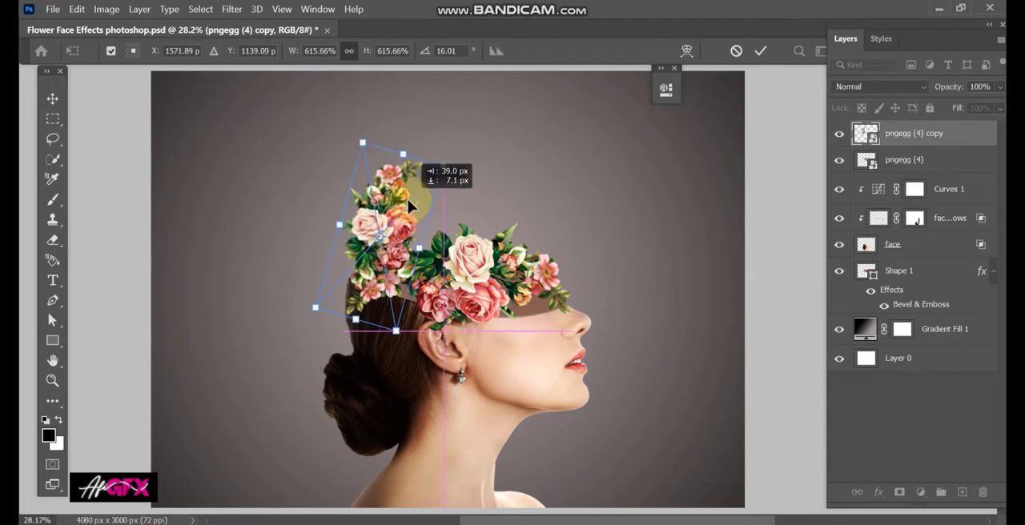
click(503, 356)
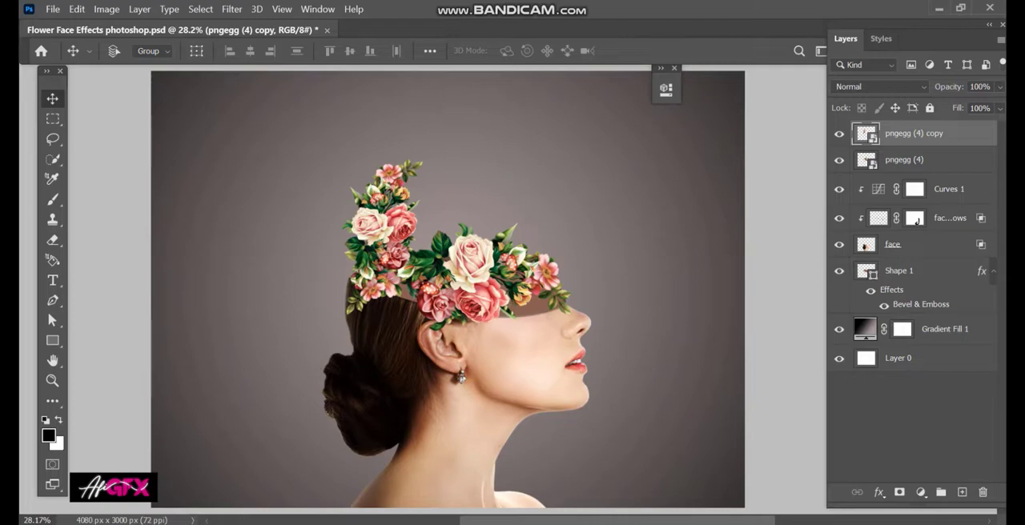
Step: Place the pngegg (5) sunflower image from the image folder, scale it to about 421%, flip it horizontally and rotate it over the opening's back edge
key(alt+Tab)
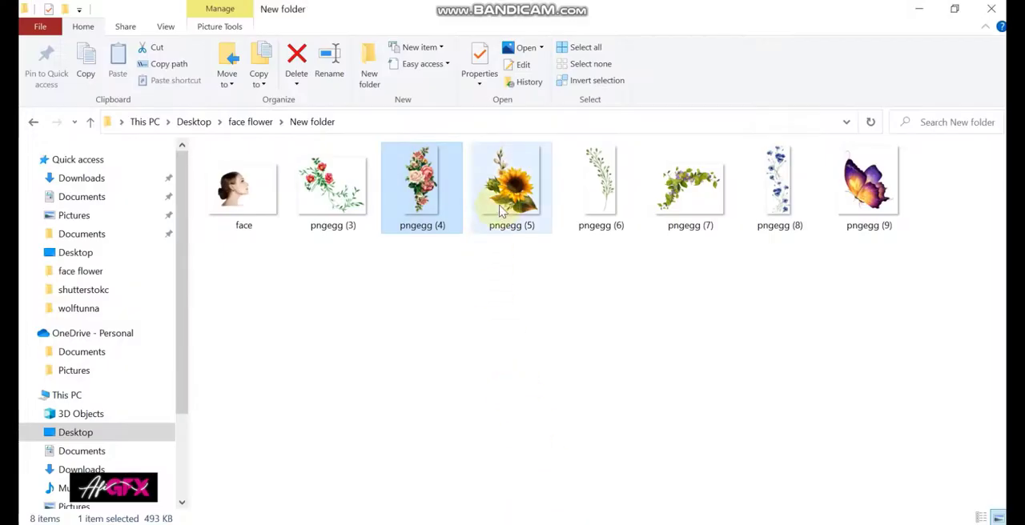
drag(511, 188, 451, 232)
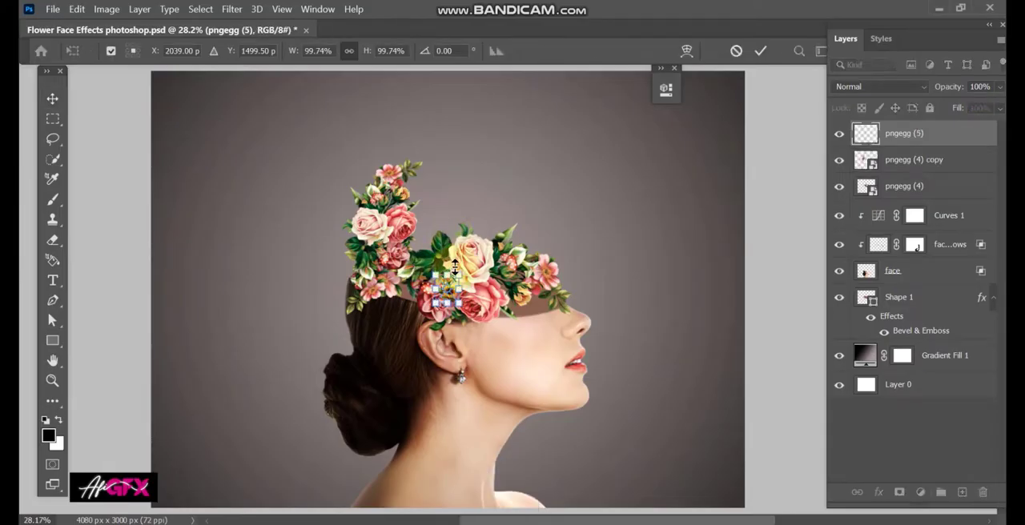
drag(448, 276, 405, 295)
right_click(437, 297)
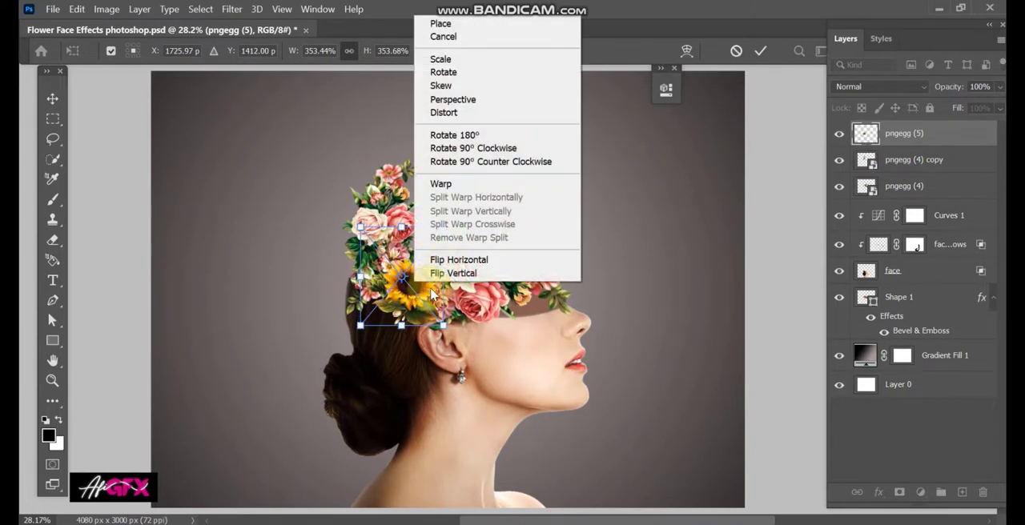
click(438, 256)
drag(456, 222, 461, 210)
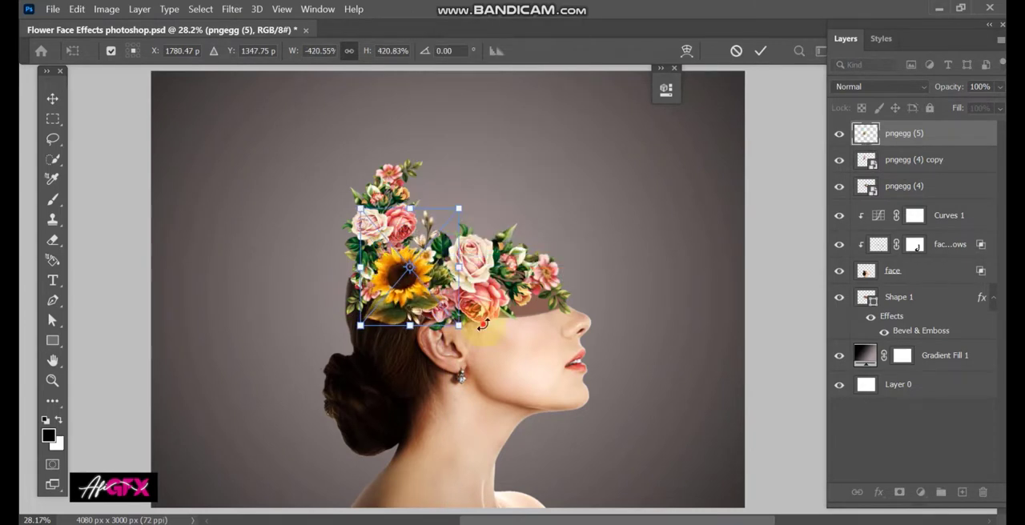
drag(478, 319, 458, 360)
mouse_move(405, 296)
mouse_down()
mouse_move(410, 315)
mouse_move(411, 303)
mouse_up()
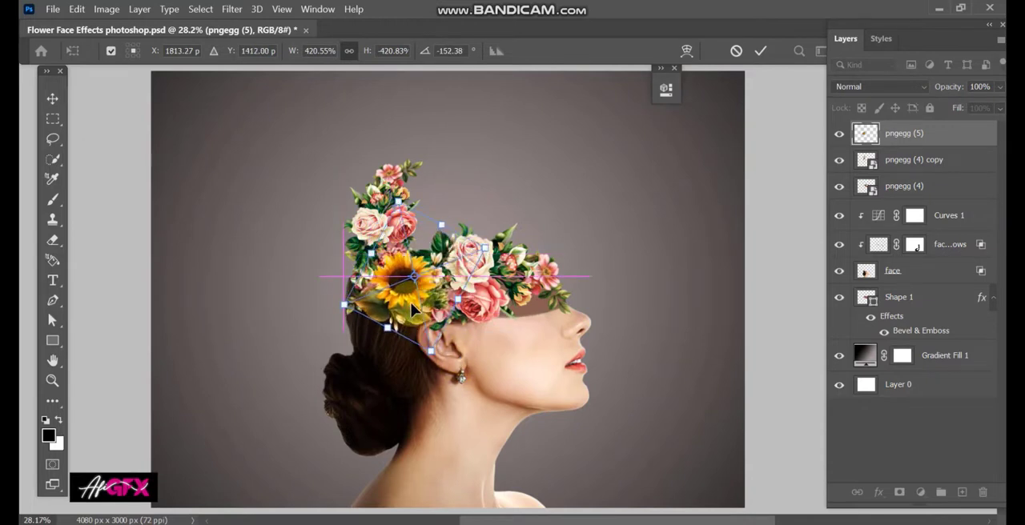
key(Return)
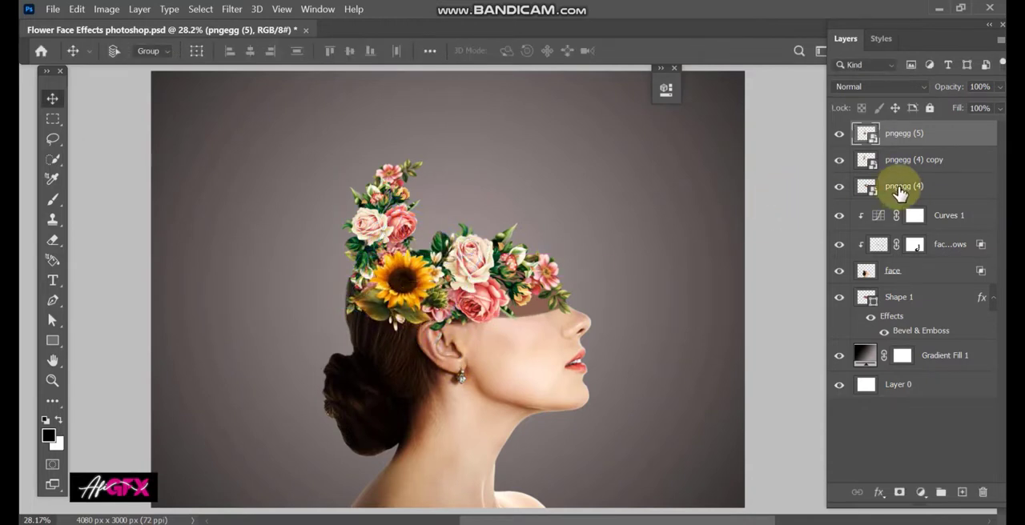
Step: Warp the pngegg (4) rose layer so its blooms and lower edge follow the rim of the head opening
click(862, 192)
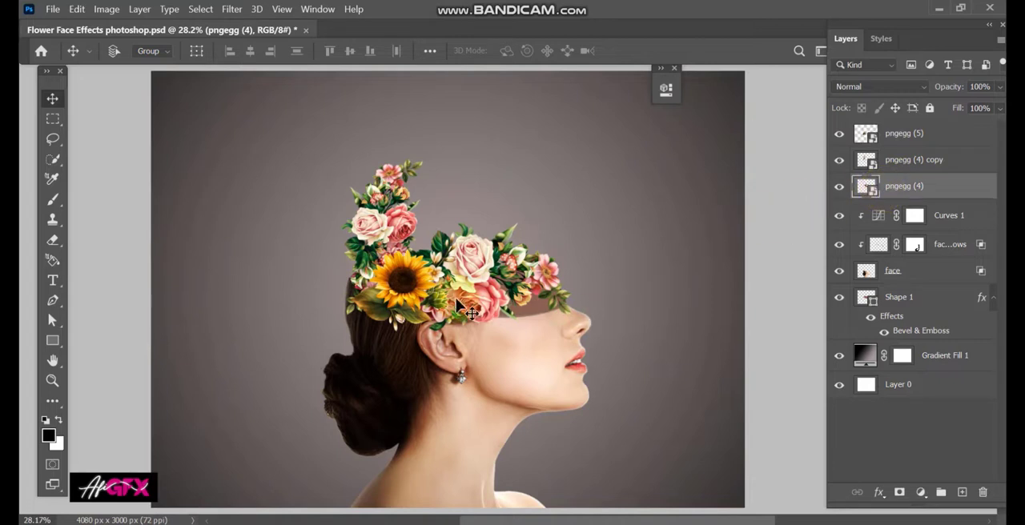
right_click(486, 294)
click(483, 295)
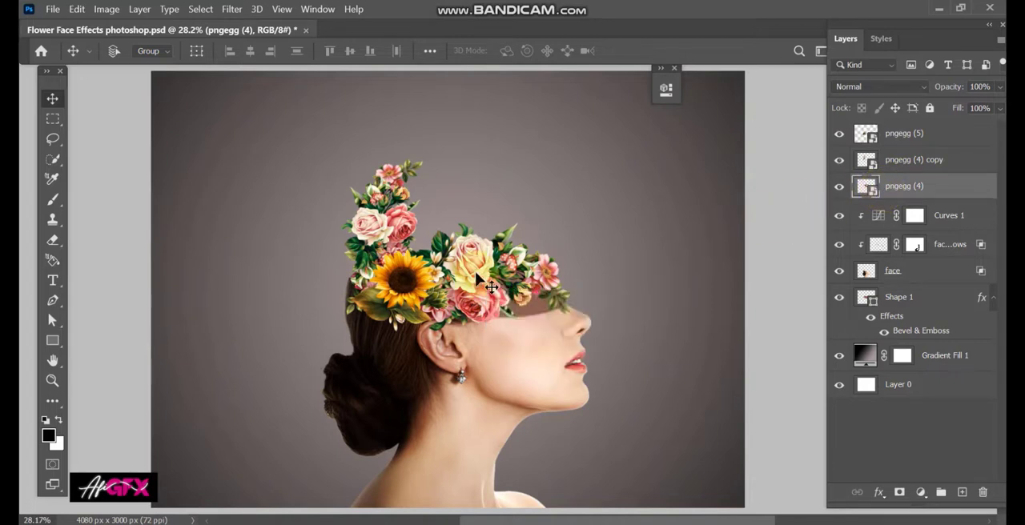
key(ctrl+t)
right_click(492, 265)
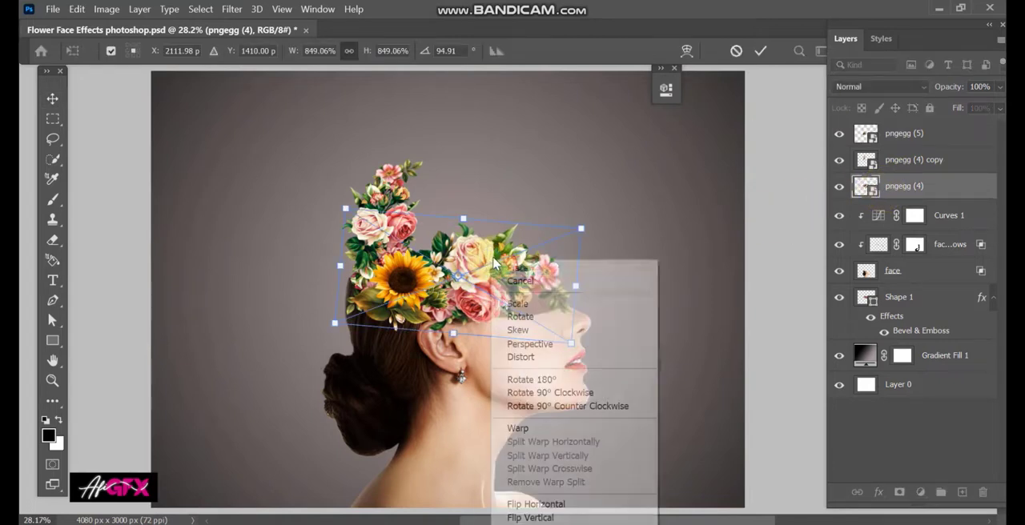
click(513, 430)
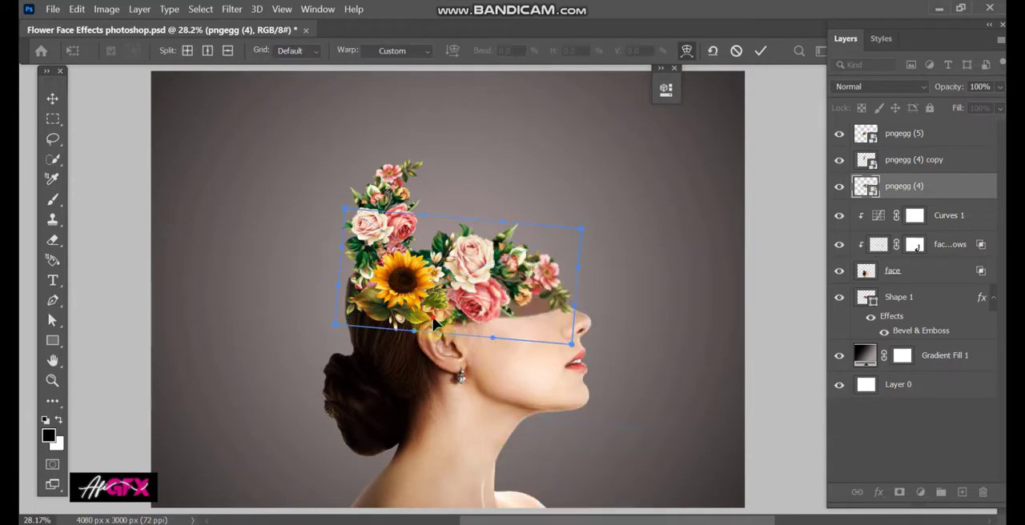
drag(431, 318, 428, 307)
drag(520, 290, 527, 302)
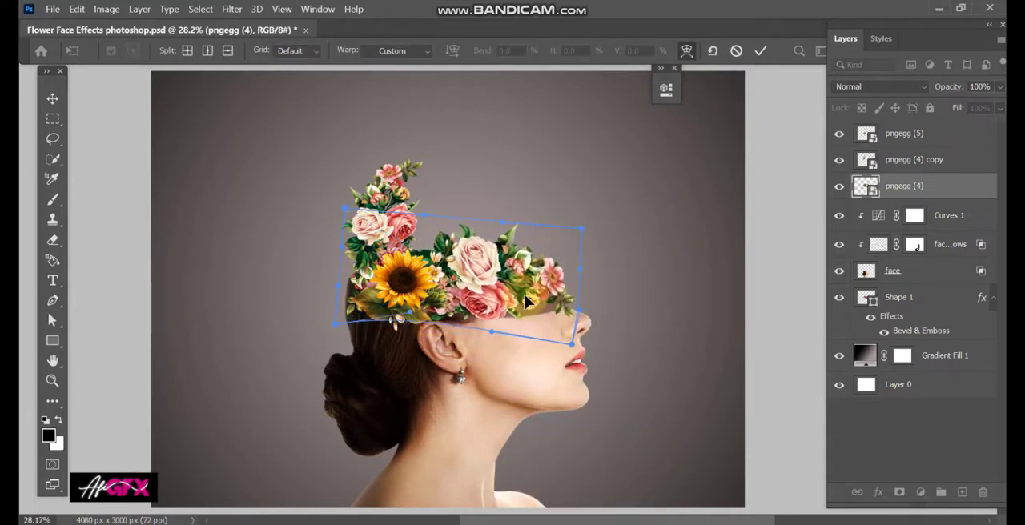
drag(505, 261, 522, 291)
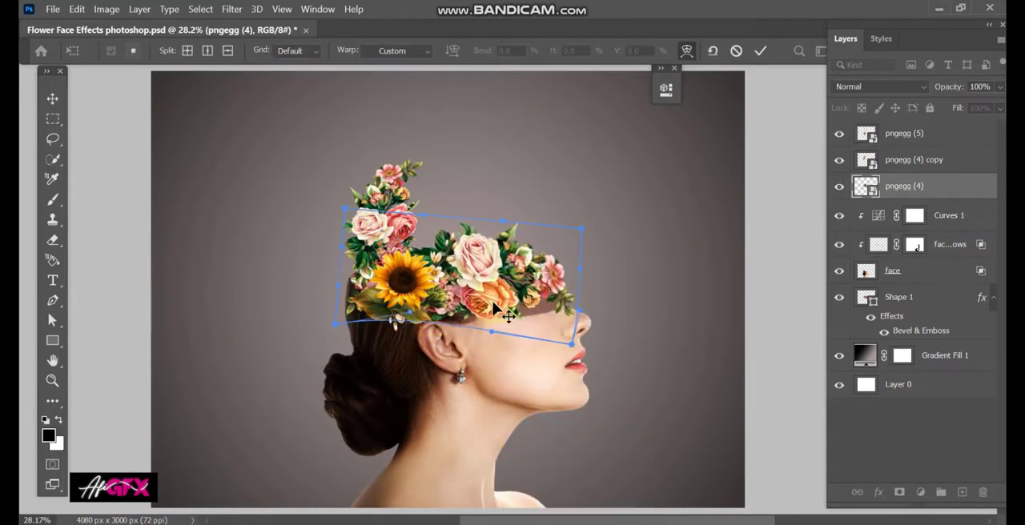
key(Return)
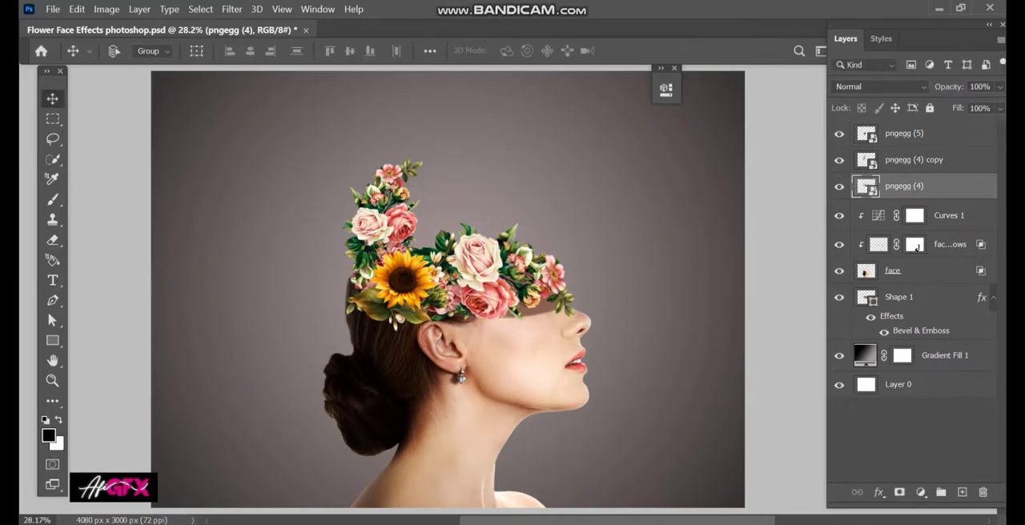
Step: Place the pngegg (6) green branch image from the image folder, scaled down and tilted over the hair bun
key(alt+Tab)
drag(600, 195, 418, 415)
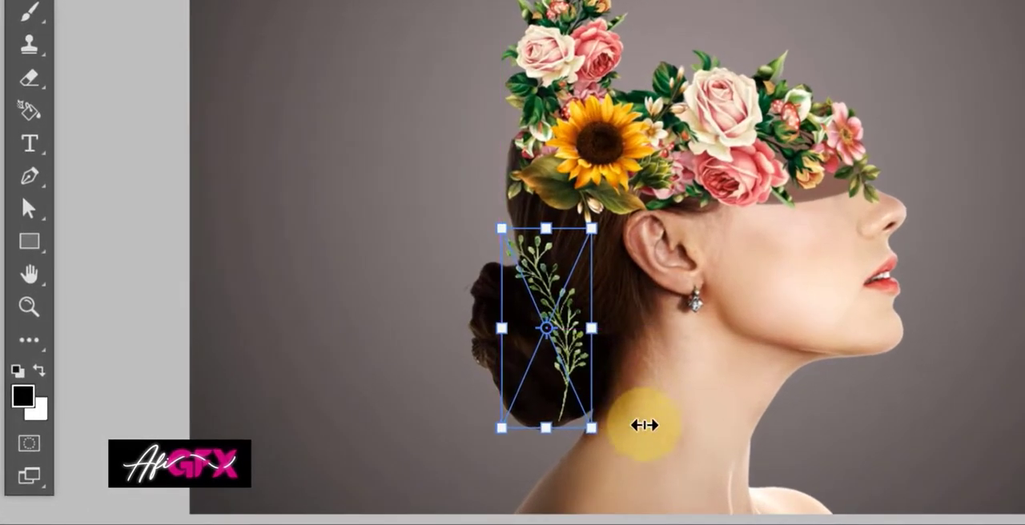
drag(645, 425, 586, 356)
drag(654, 400, 657, 413)
drag(601, 360, 593, 357)
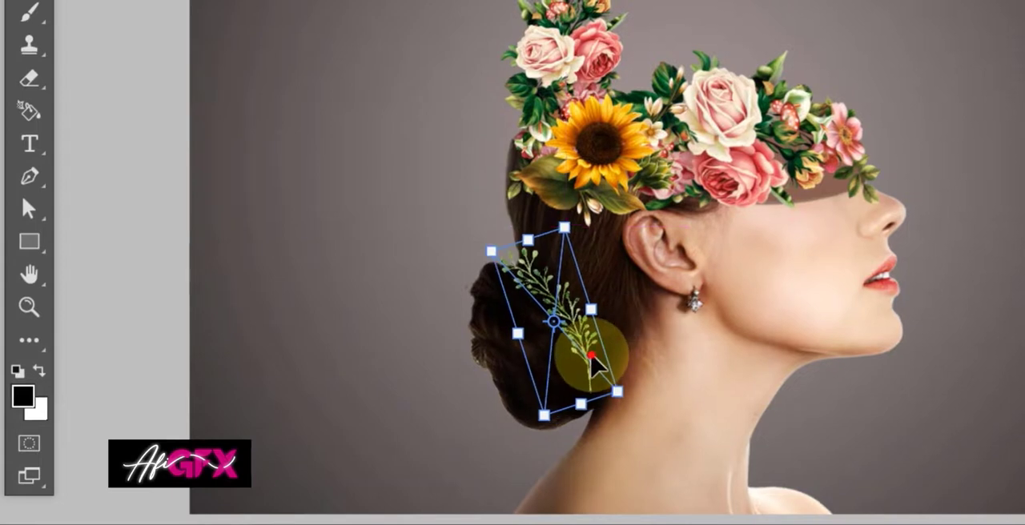
key(Return)
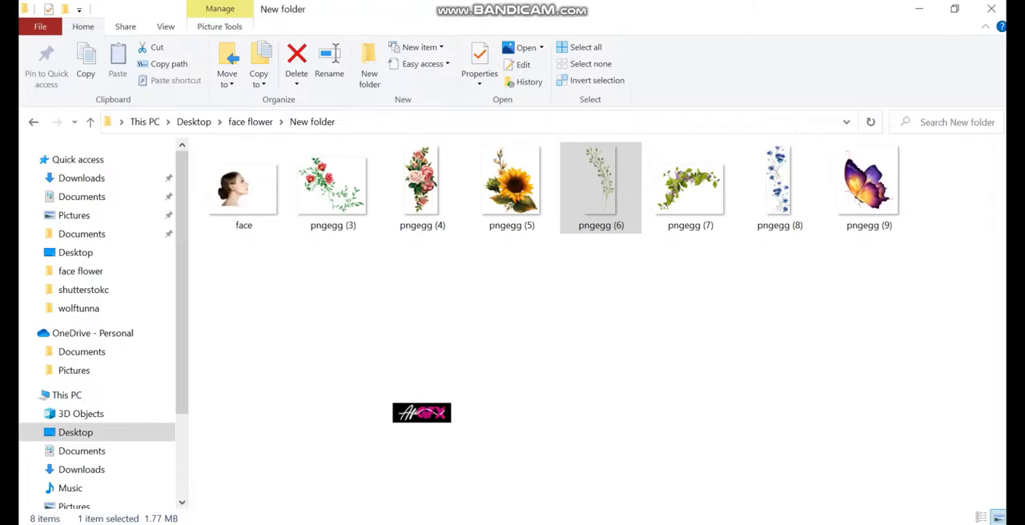
Step: Place the pngegg (7) vine image, enlarge it over the eye area and move its layer below pngegg (4)
key(alt+Tab)
drag(682, 219, 488, 524)
drag(535, 331, 538, 322)
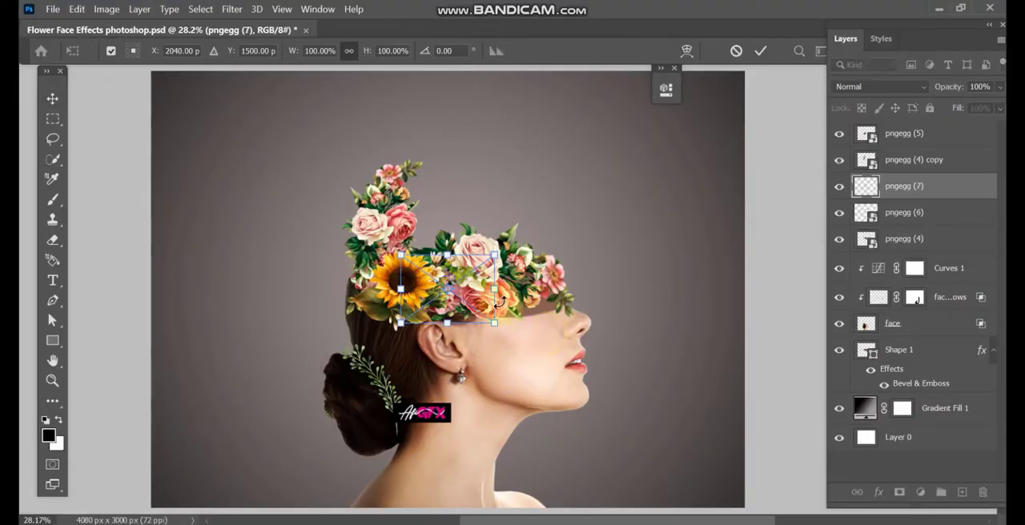
drag(497, 290, 584, 315)
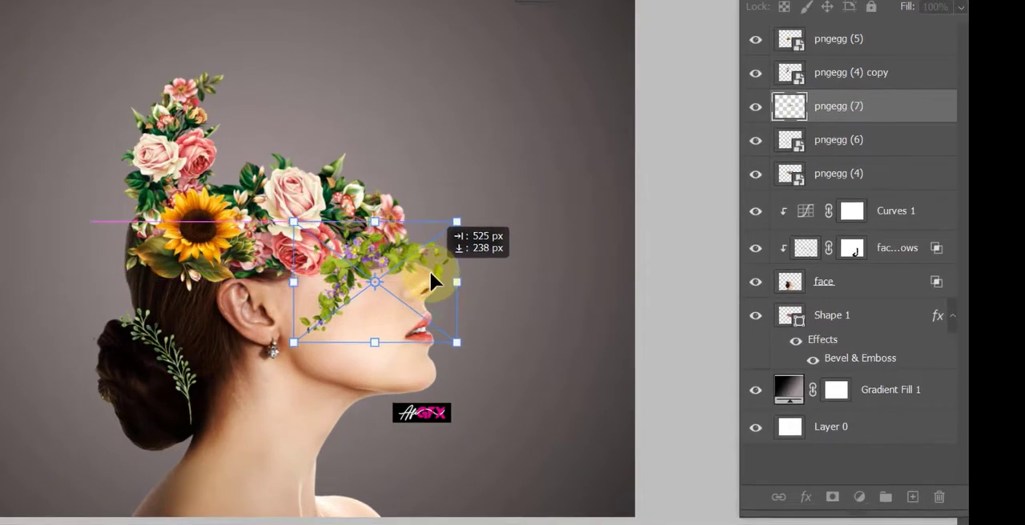
drag(429, 270, 429, 268)
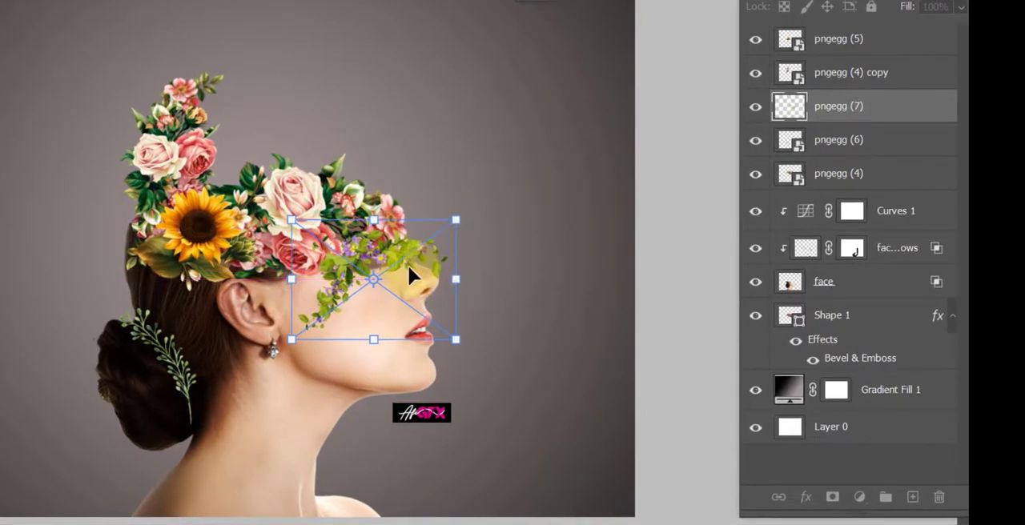
key(Return)
drag(836, 104, 840, 205)
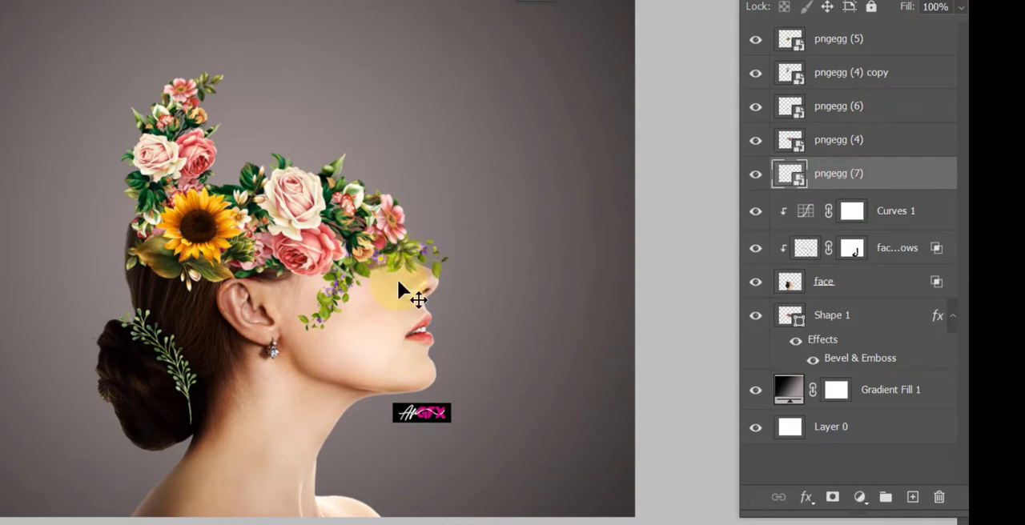
Step: Flip the pngegg (7) vine vertically and move it up behind the roses at the front of the opening
key(ctrl+t)
right_click(402, 280)
click(454, 264)
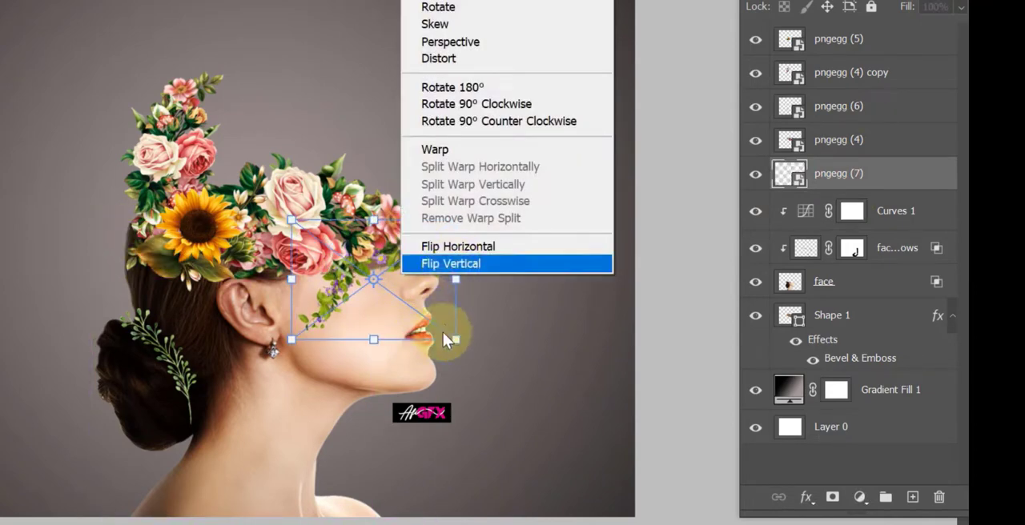
drag(480, 268, 393, 242)
key(Return)
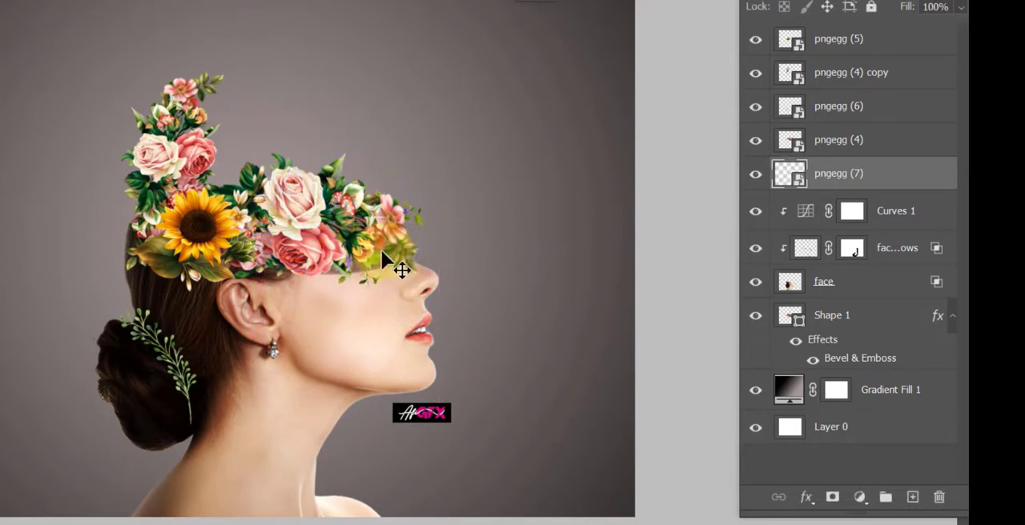
Step: Place the pngegg (9) butterfly image above pngegg (7), scaled to about 271% and positioned in the space above the roses
click(433, 453)
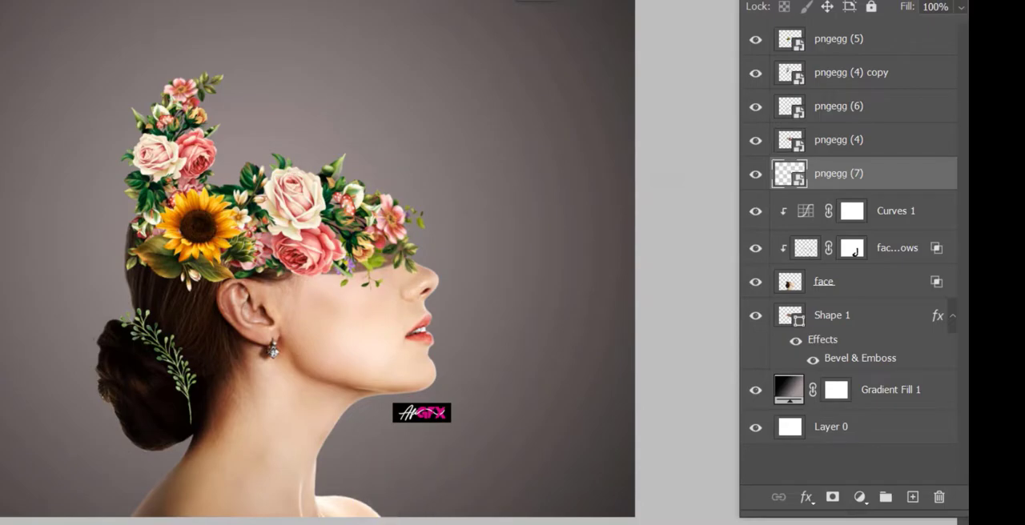
click(406, 523)
drag(794, 133, 525, 250)
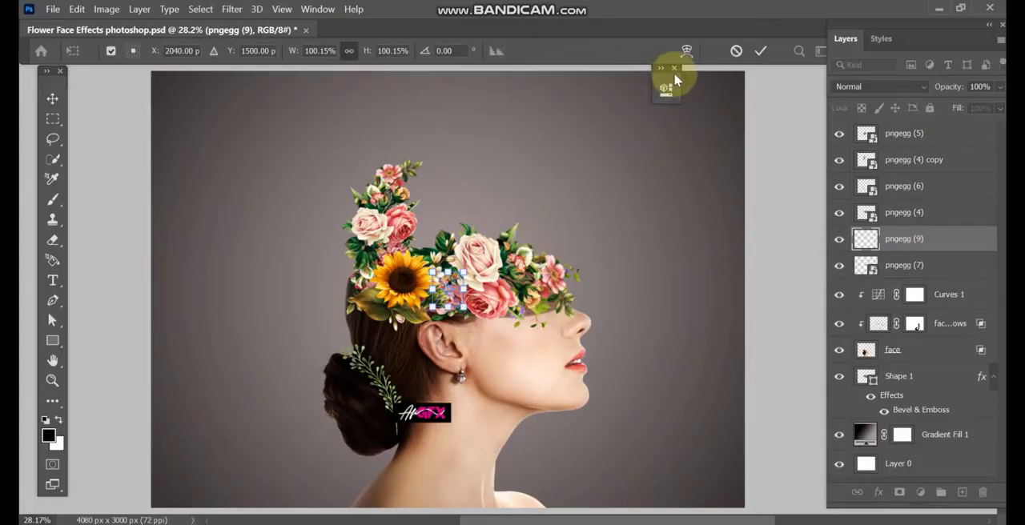
drag(465, 270, 497, 176)
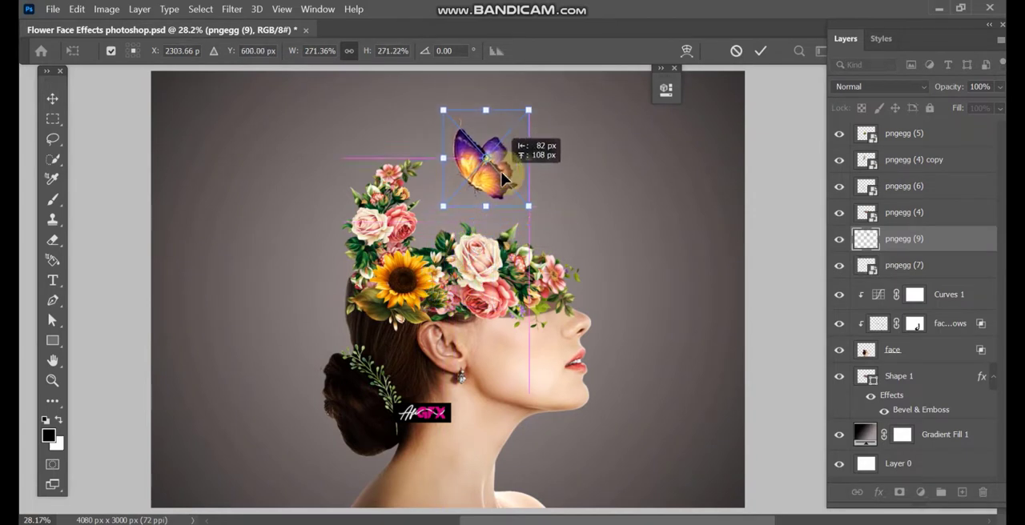
key(Return)
scroll(559, 203, down, 1)
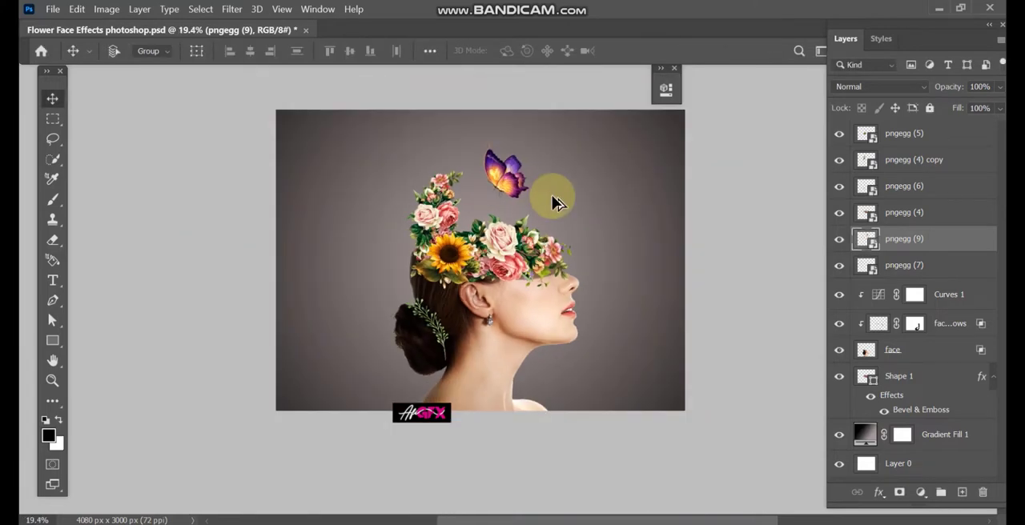
Step: Examine the composite up close, from the butterfly and flowers down to the face, hair bun and neck
scroll(552, 196, up, 1)
drag(553, 204, 600, 216)
scroll(517, 207, up, 1)
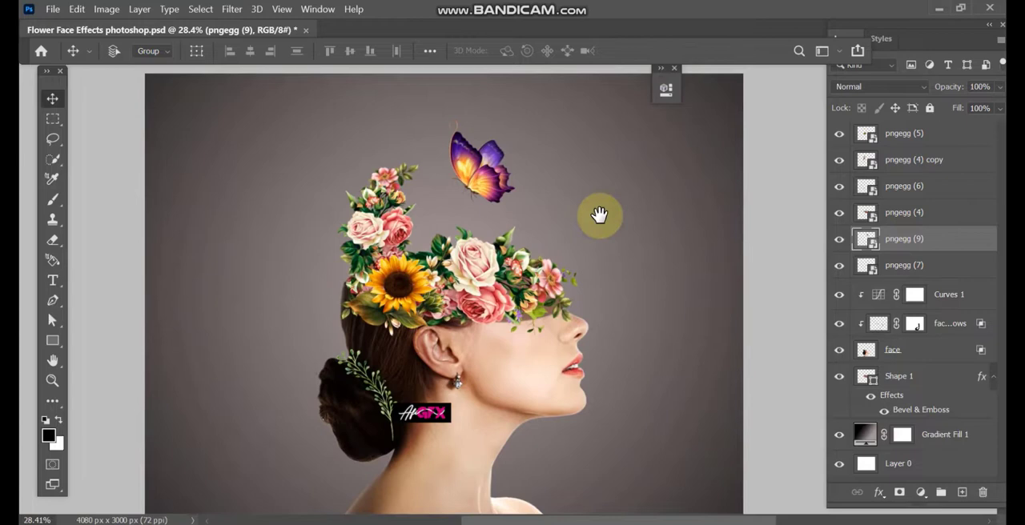
click(674, 68)
scroll(535, 174, up, 3)
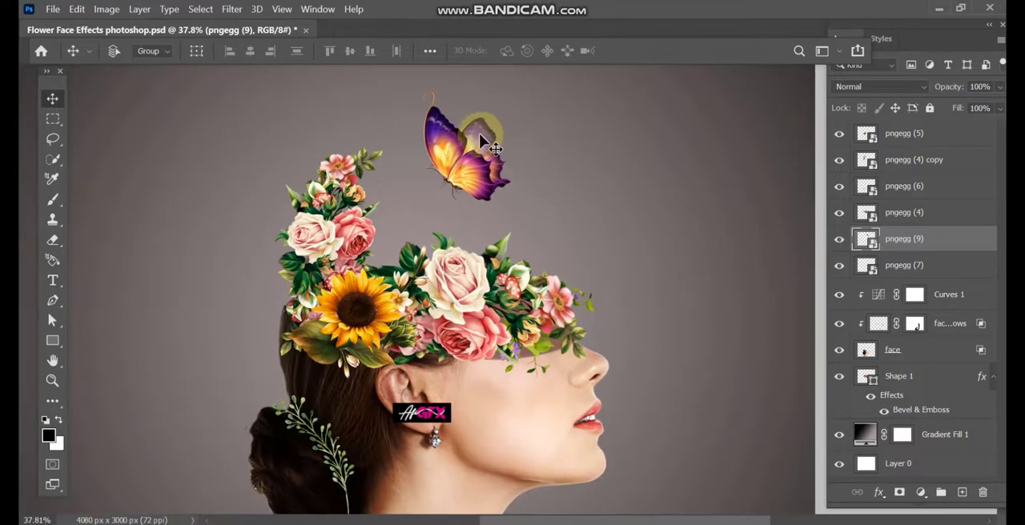
scroll(500, 144, down, 5)
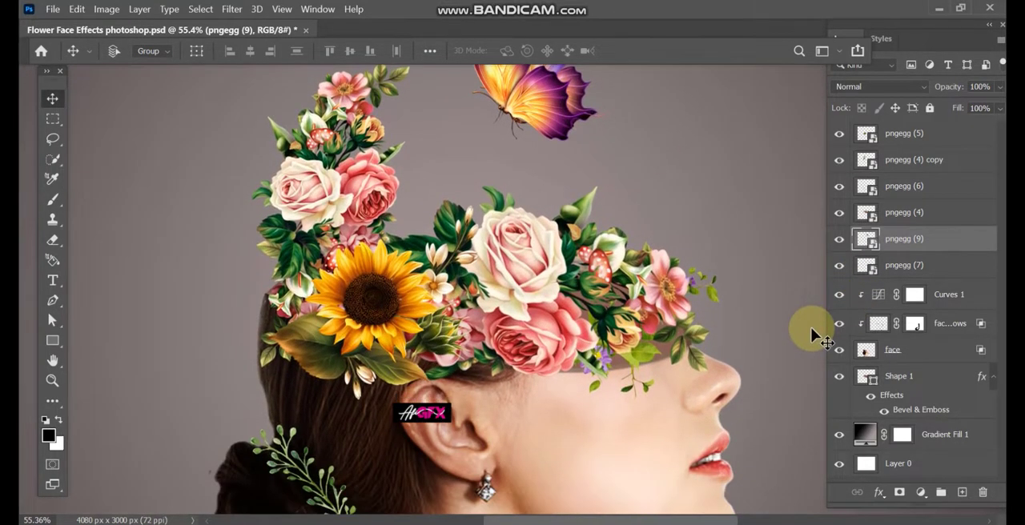
scroll(813, 330, down, 6)
scroll(813, 330, down, 6)
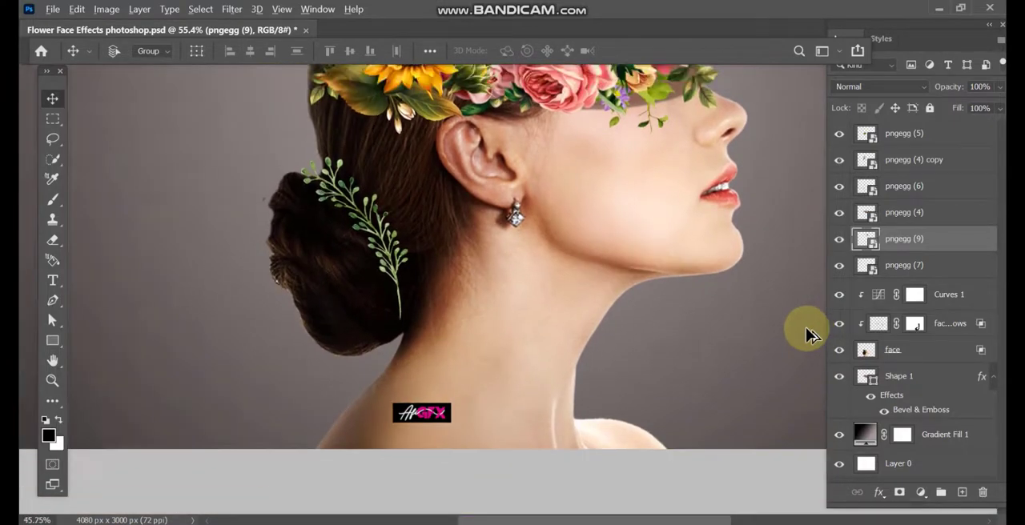
Step: Bring the whole composition back into view and save the document
scroll(805, 336, down, 3)
drag(794, 307, 651, 389)
scroll(663, 396, down, 1)
key(ctrl+s)
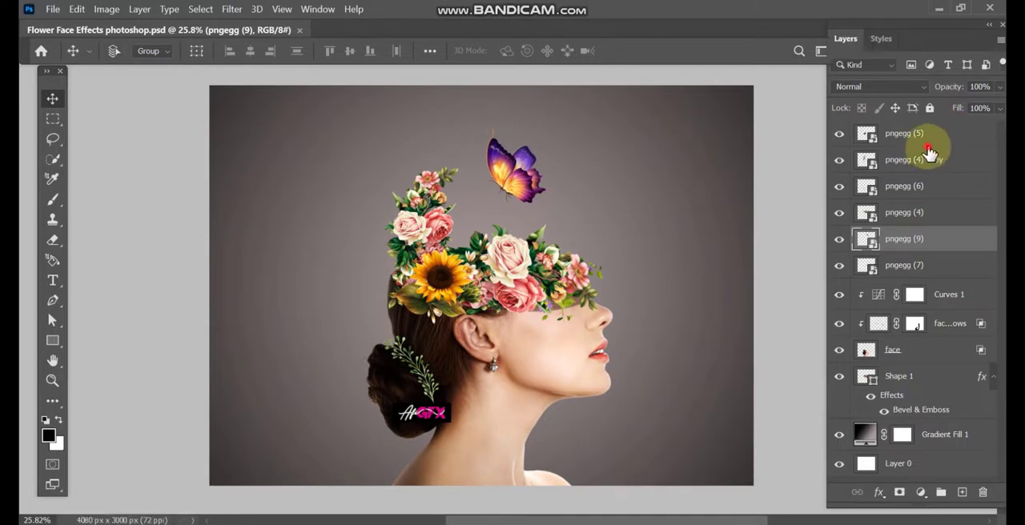
Step: Add a Color Lookup adjustment layer above pngegg (5) and try the Bleach Bypass.look 3DLUT on it
click(921, 137)
click(920, 494)
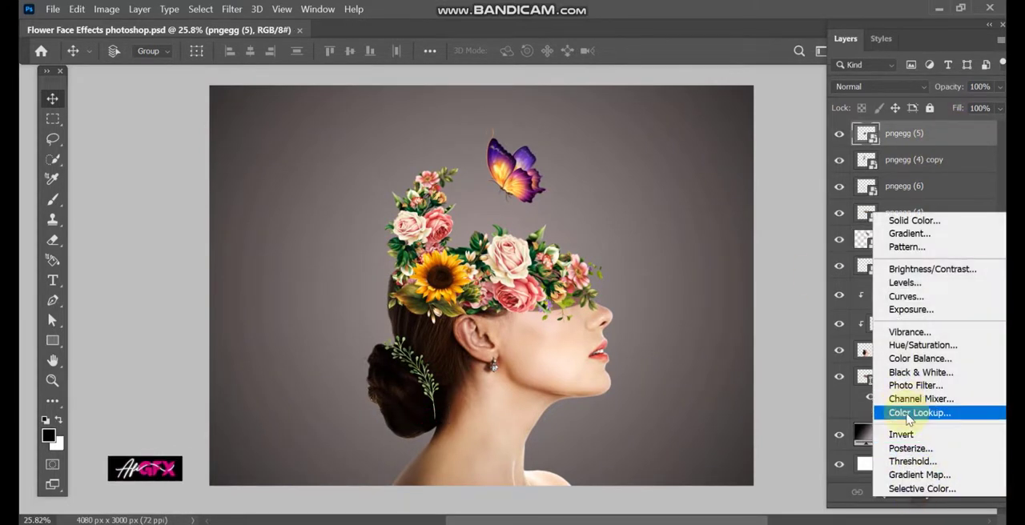
click(909, 415)
click(595, 136)
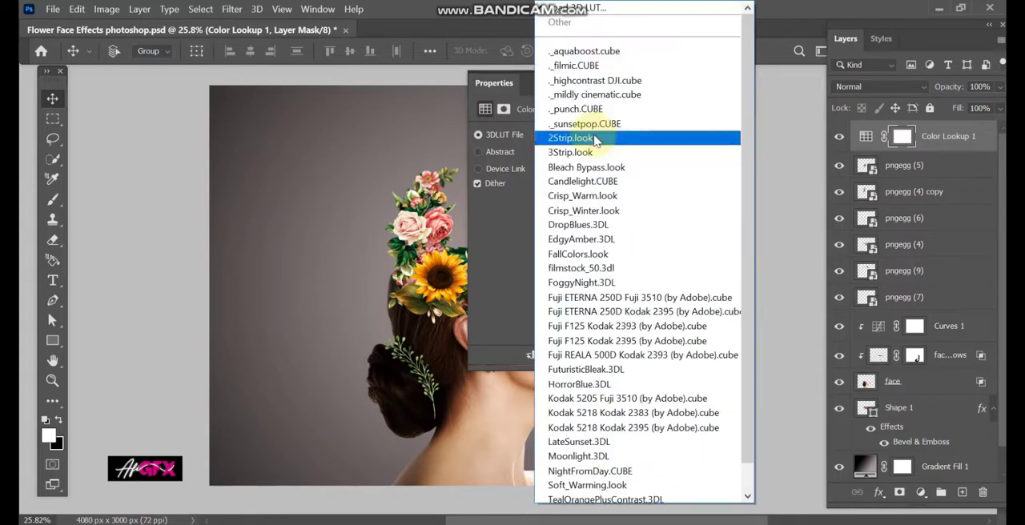
click(585, 168)
Step: Set the Color Lookup layer's 3DLUT file to 2Strip.look and collapse its properties to view the whole image
drag(600, 87, 734, 91)
click(721, 135)
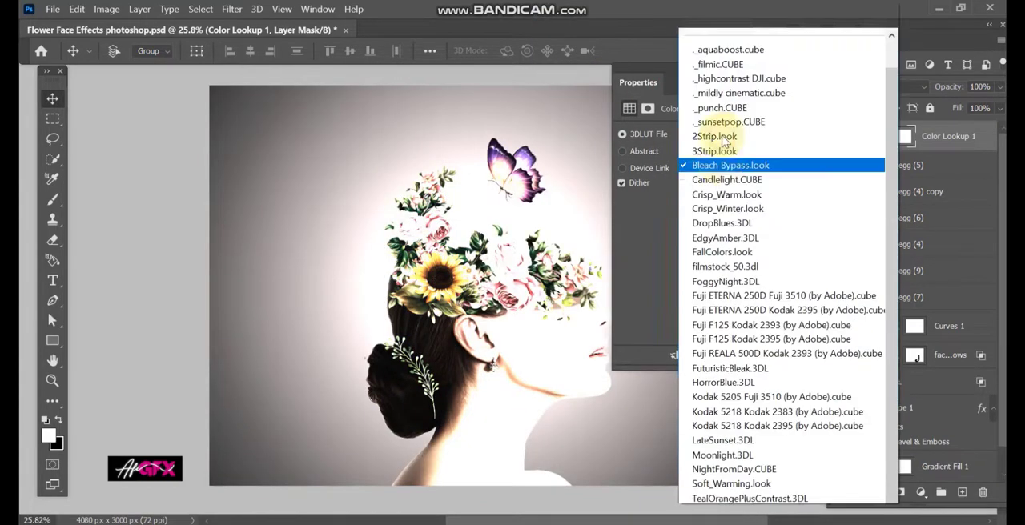
scroll(722, 128, down, 1)
click(719, 109)
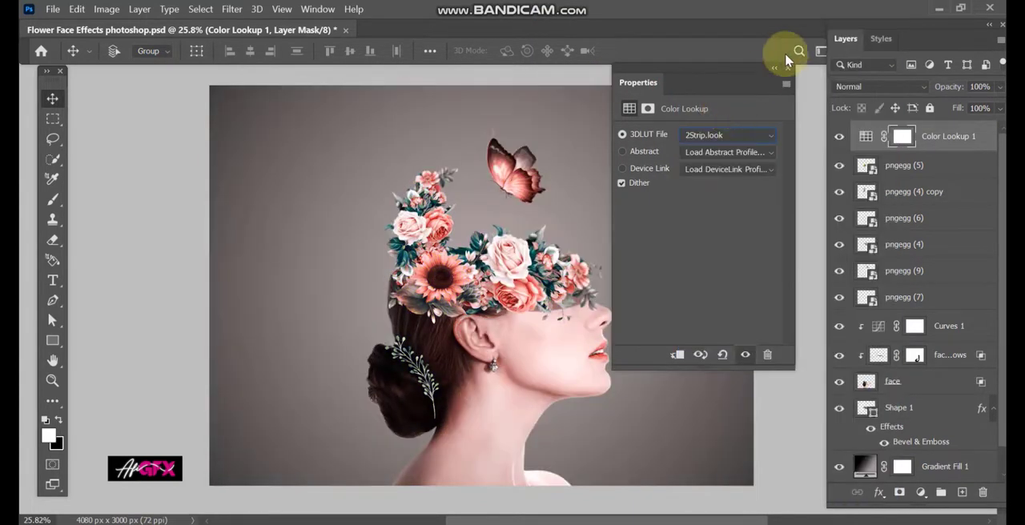
click(774, 68)
scroll(560, 215, down, 3)
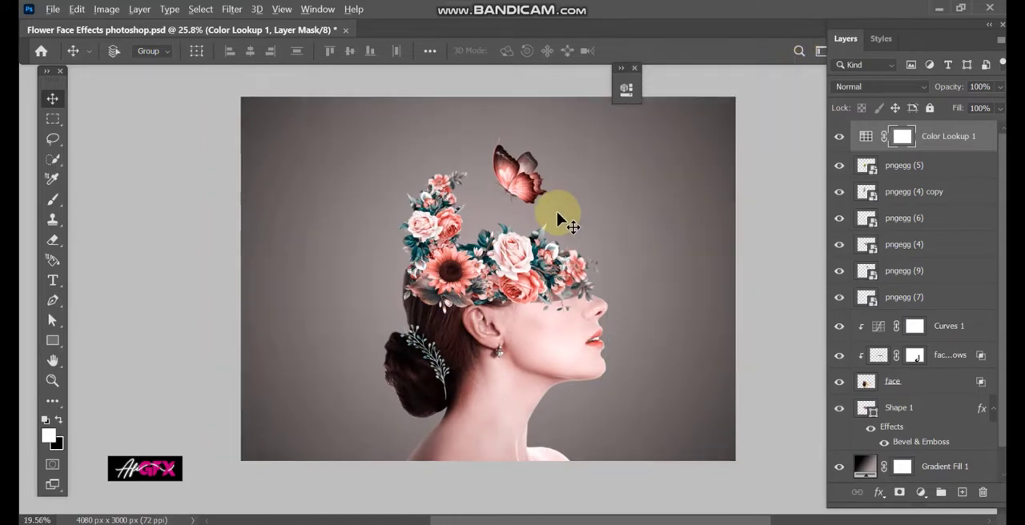
scroll(559, 217, up, 2)
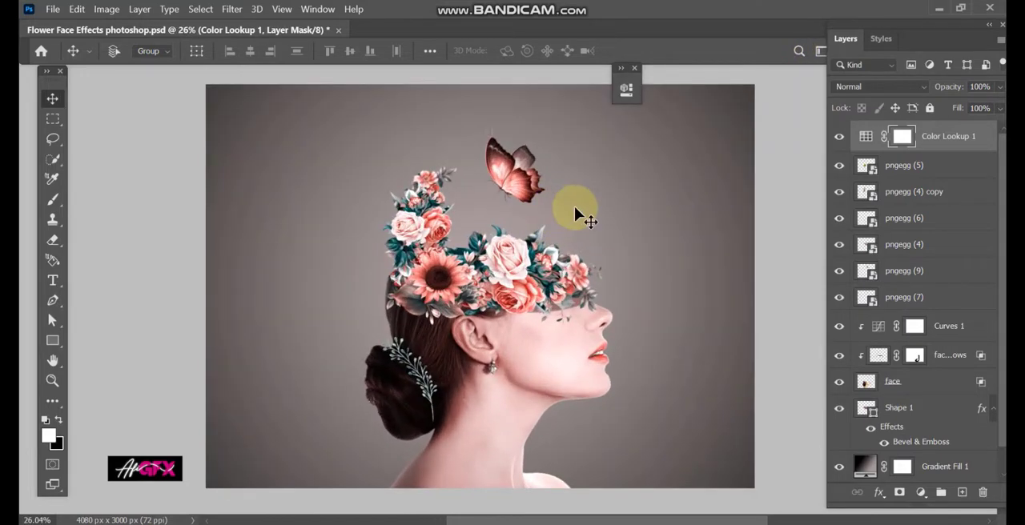